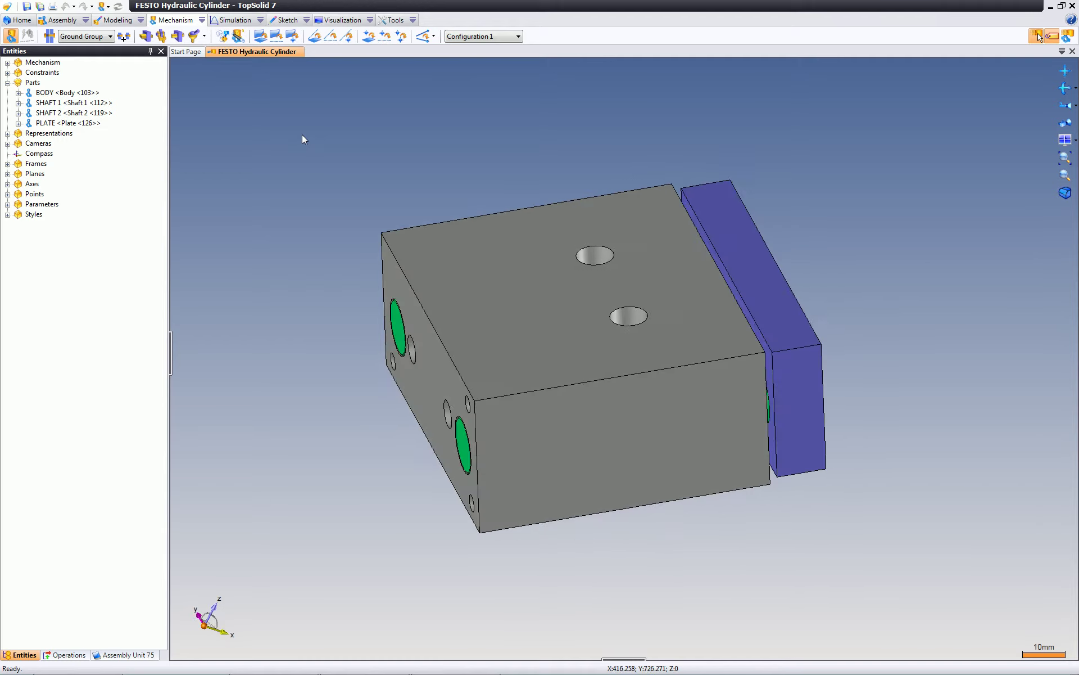
Close the FESTO Hydraulic Cylinder part and open Assembly Unit - Start from Recent Documents
{"action": "middle_click", "coordinate": [284, 52]}
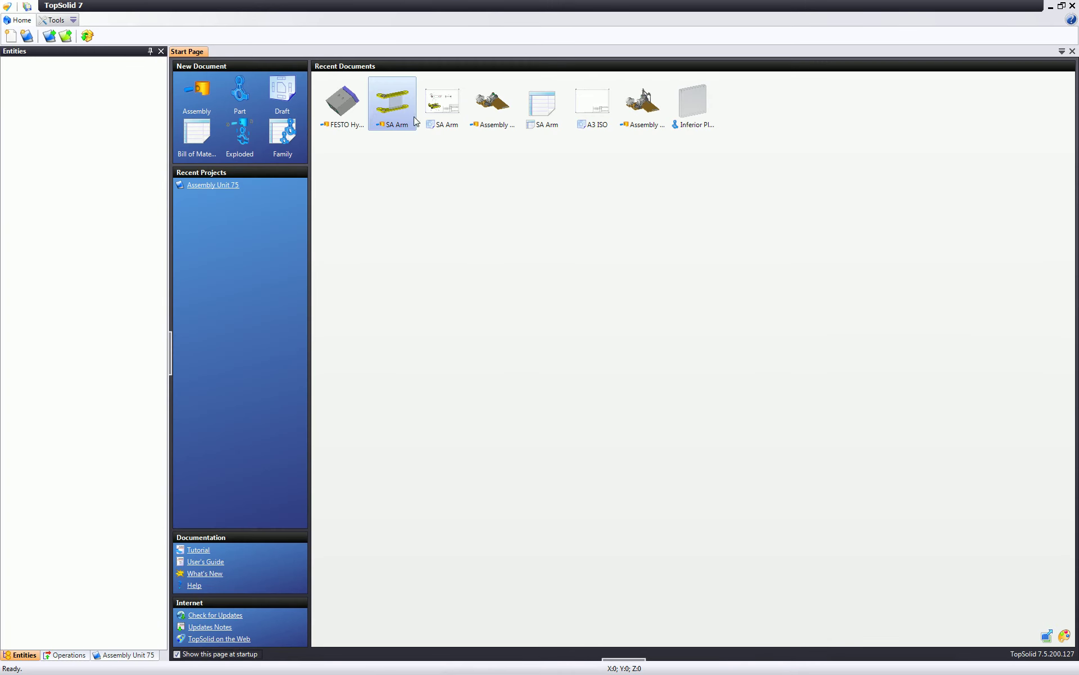
{"action": "left_click", "coordinate": [492, 121]}
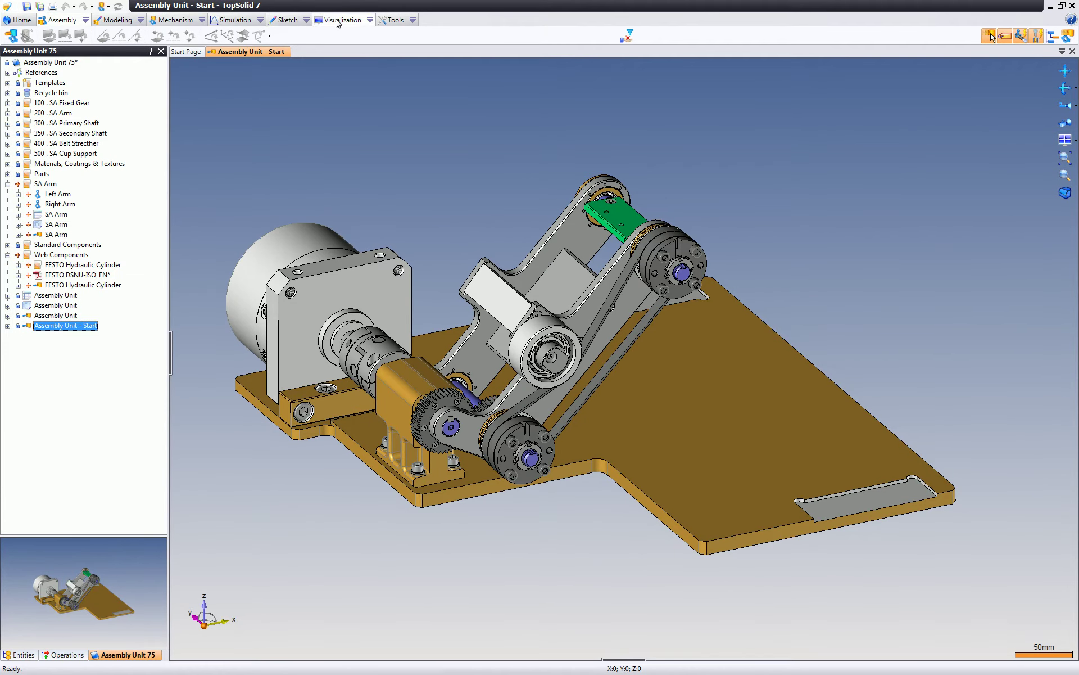
Play the Cycle 1 Simulation once to watch the belt arm swing
{"action": "left_click", "coordinate": [232, 20]}
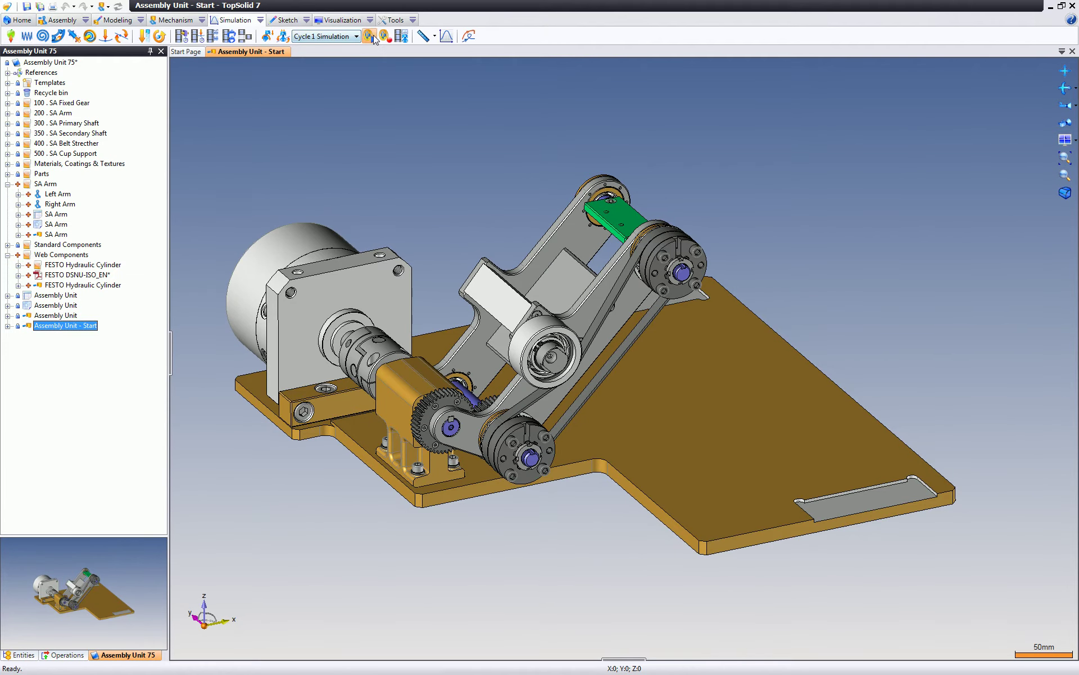
{"action": "left_click", "coordinate": [374, 39]}
{"action": "left_click", "coordinate": [272, 164]}
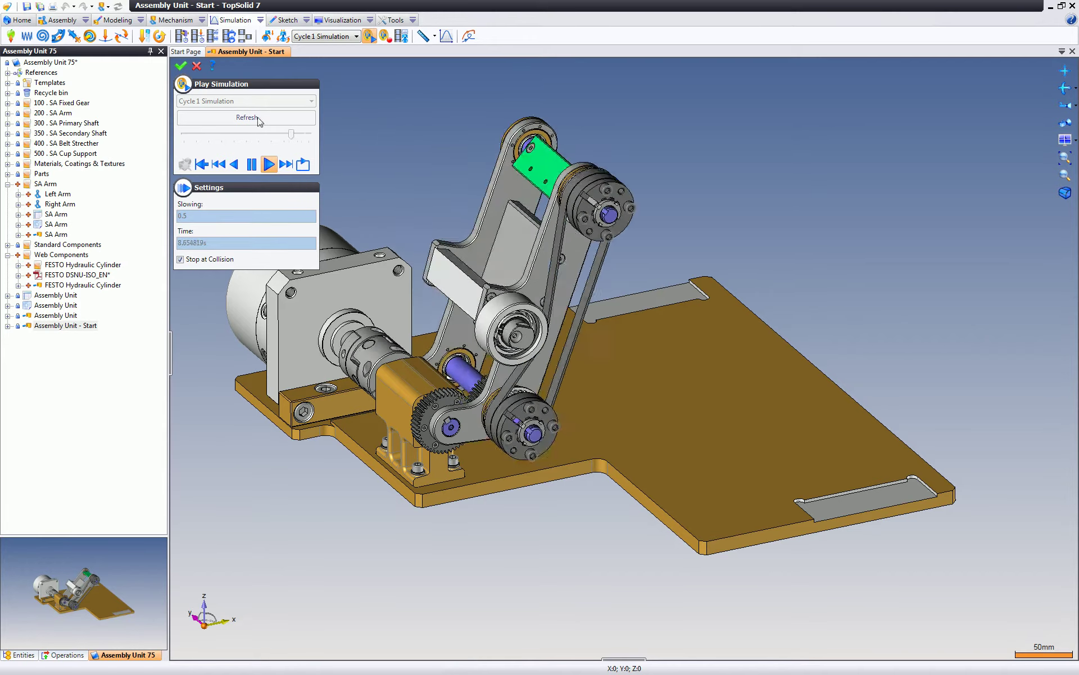
{"action": "left_click", "coordinate": [181, 66]}
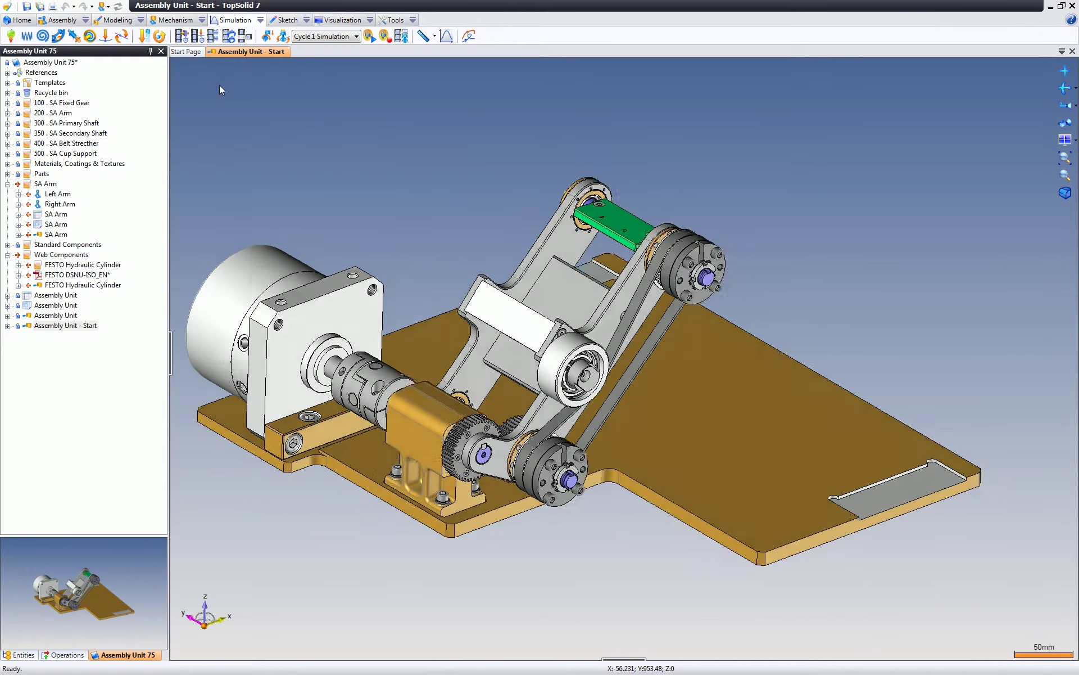
Insert the FESTO Hydraulic Cylinder, mating its mounting face onto the green arm plate and aligning a hole axis
{"action": "left_click", "coordinate": [86, 285]}
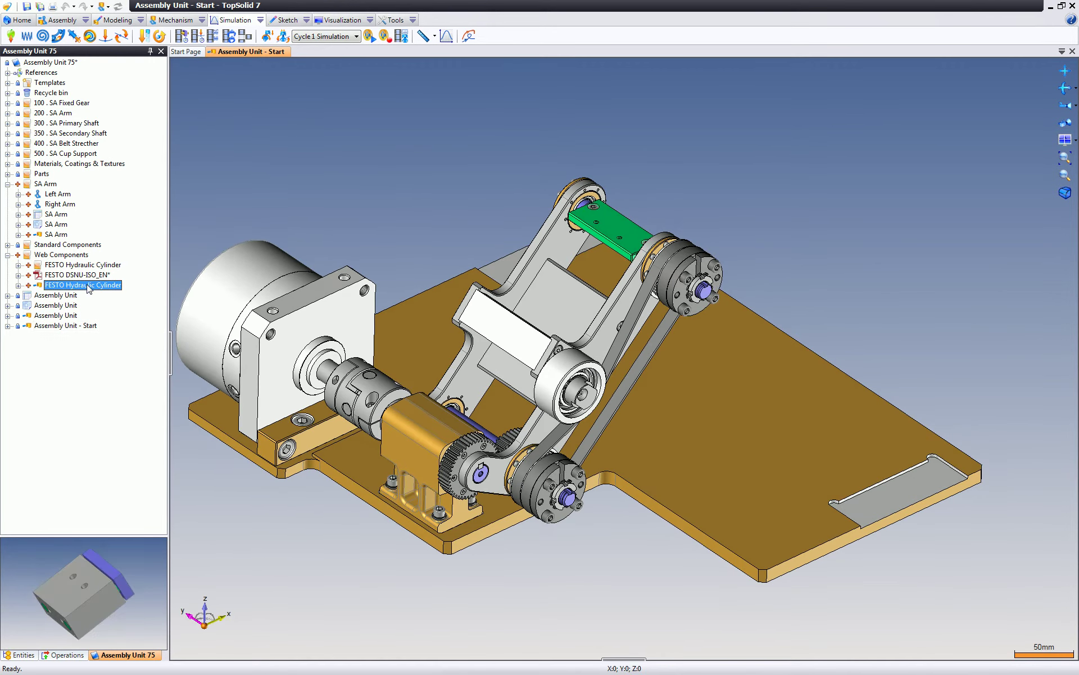
{"action": "left_click_drag", "start_coordinate": [400, 192], "coordinate": [398, 188]}
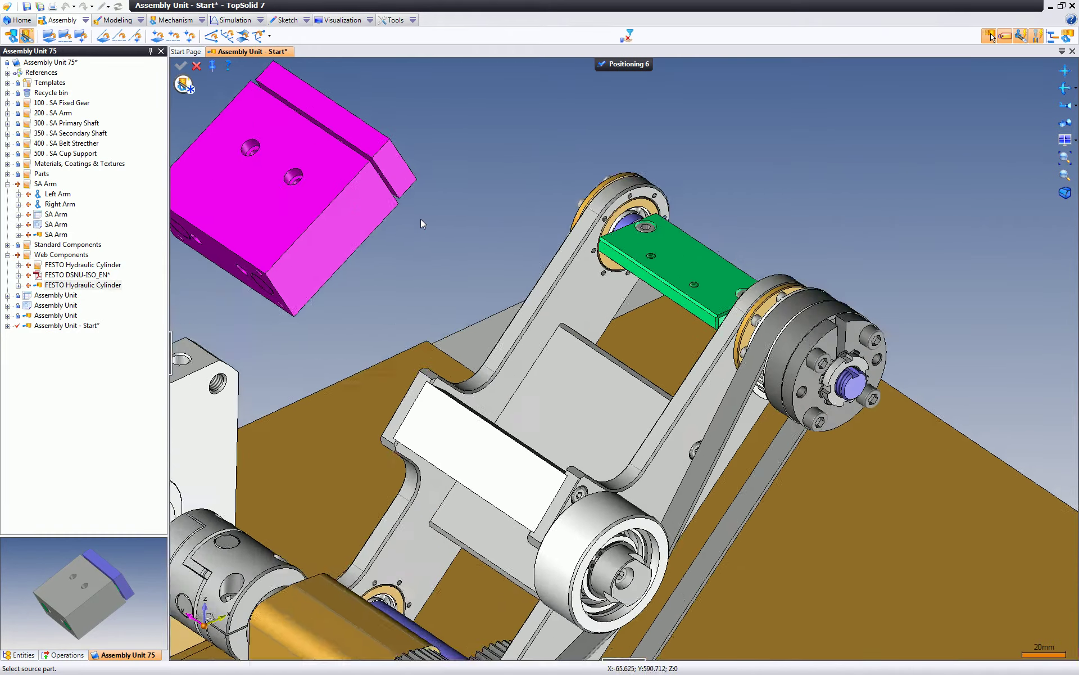
{"action": "left_click", "coordinate": [398, 248]}
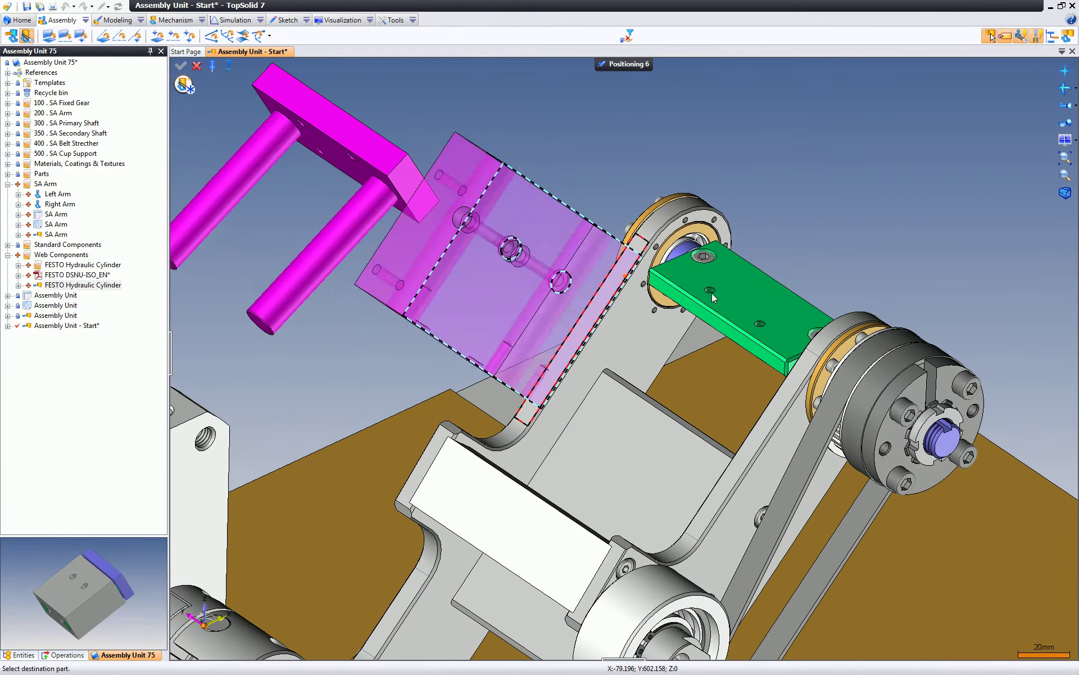
{"action": "left_click", "coordinate": [793, 308]}
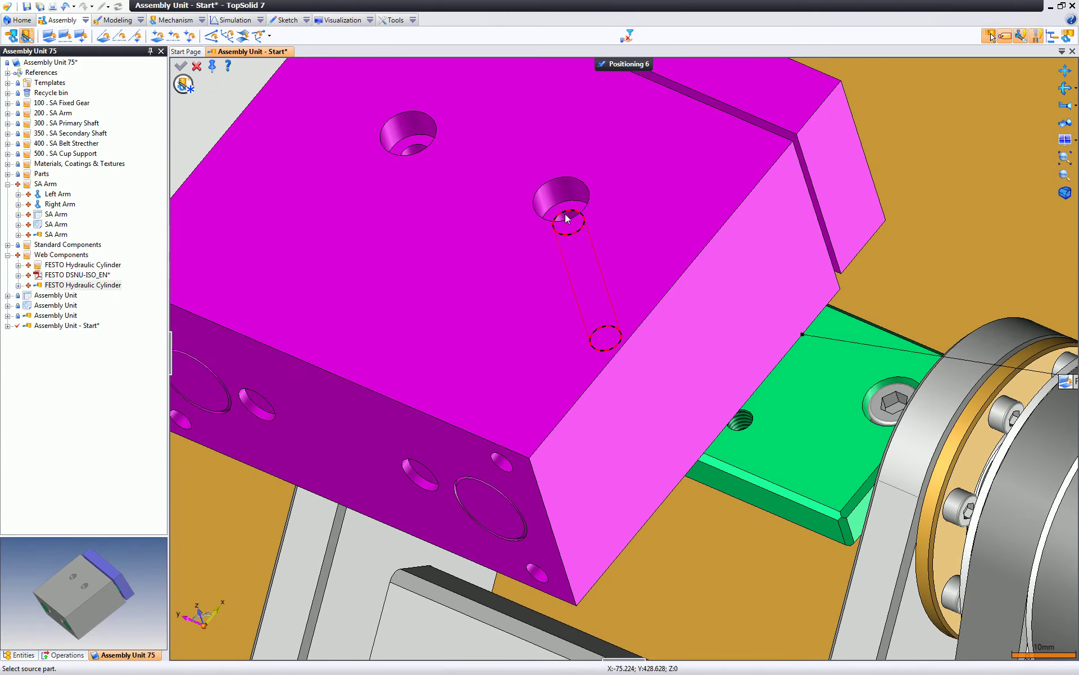
{"action": "left_click", "coordinate": [567, 220]}
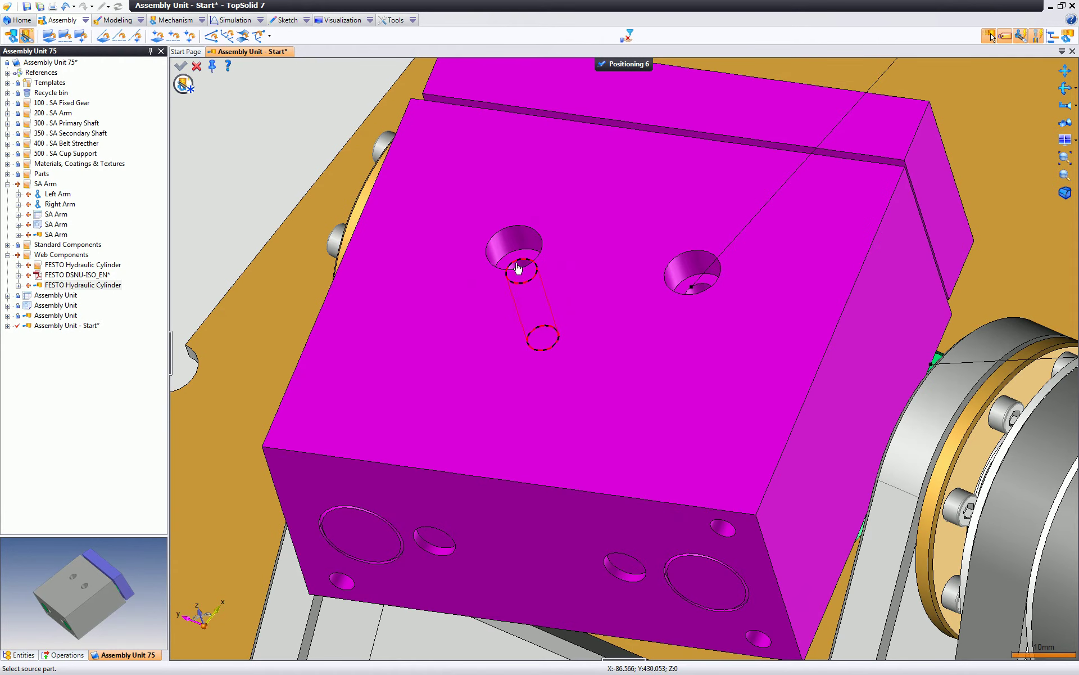
Add a second axis-on-axis alignment to the arm and validate Positioning 6
{"action": "left_click", "coordinate": [519, 269]}
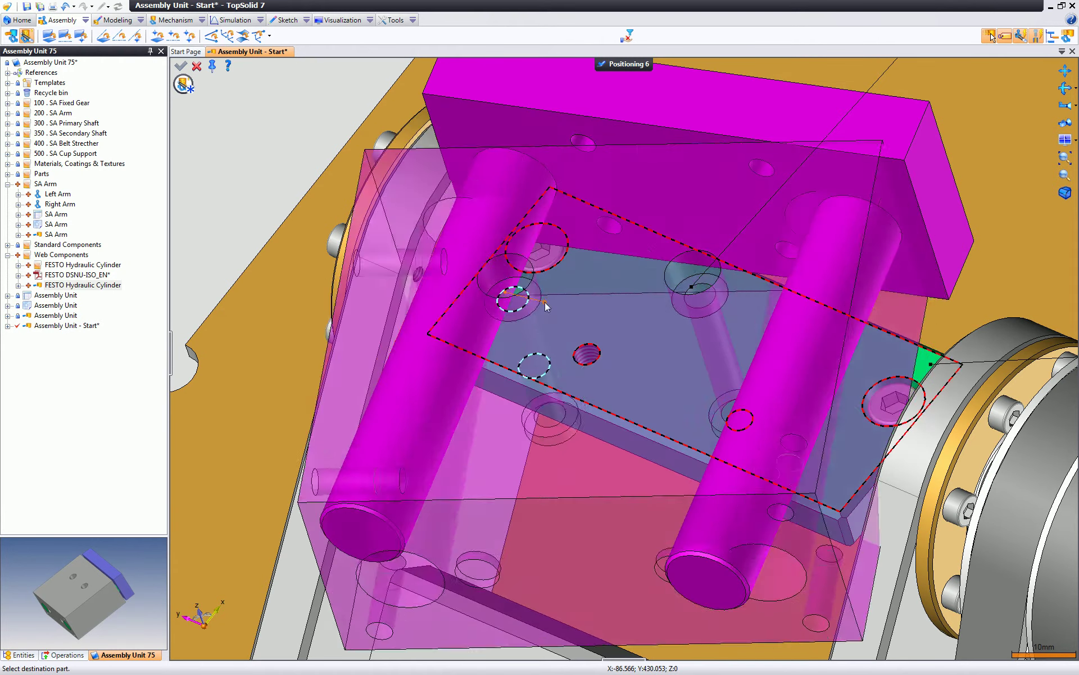
{"action": "left_click", "coordinate": [588, 357]}
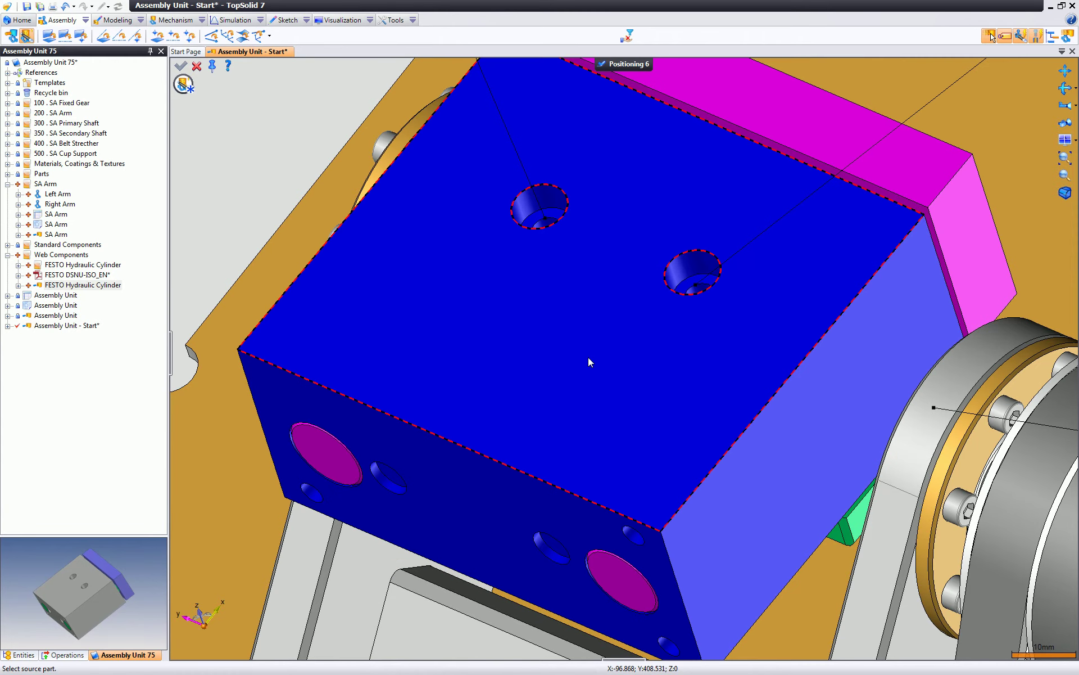
{"action": "scroll", "coordinate": [589, 354], "scroll_direction": "down", "scroll_amount": 5}
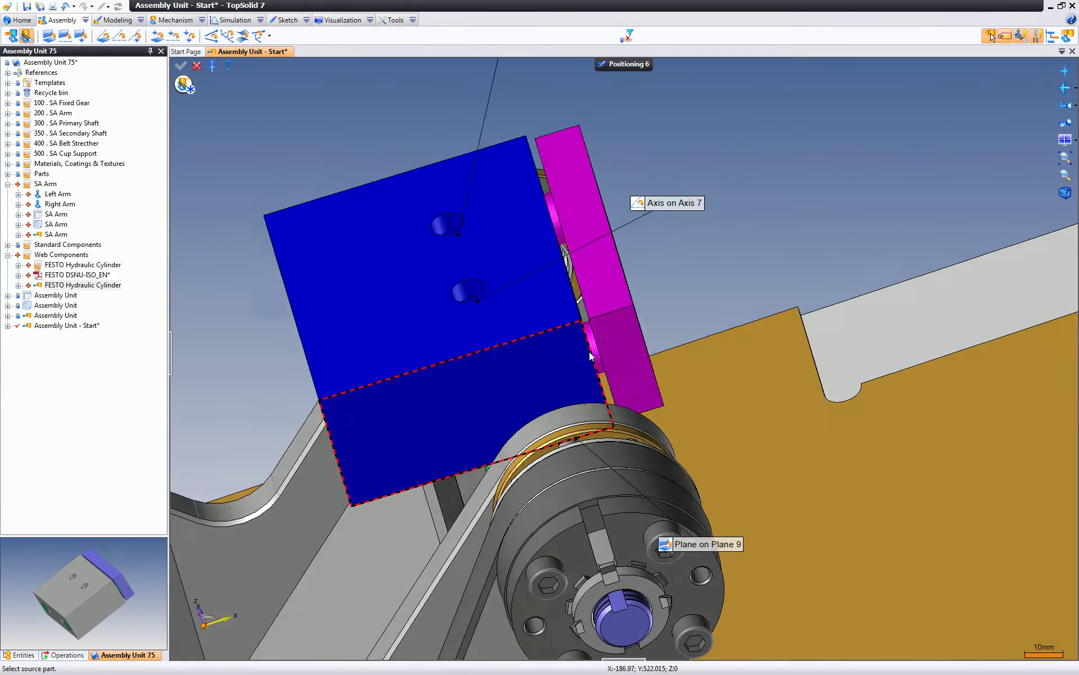
{"action": "left_click", "coordinate": [837, 294]}
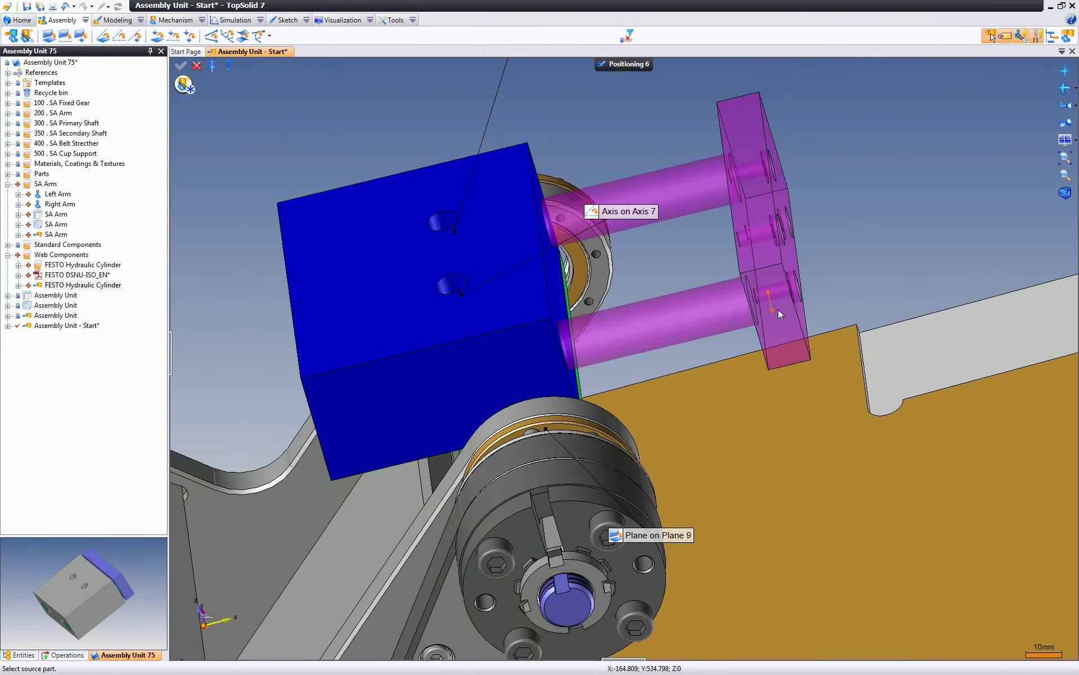
{"action": "scroll", "coordinate": [668, 304], "scroll_direction": "down", "scroll_amount": 2}
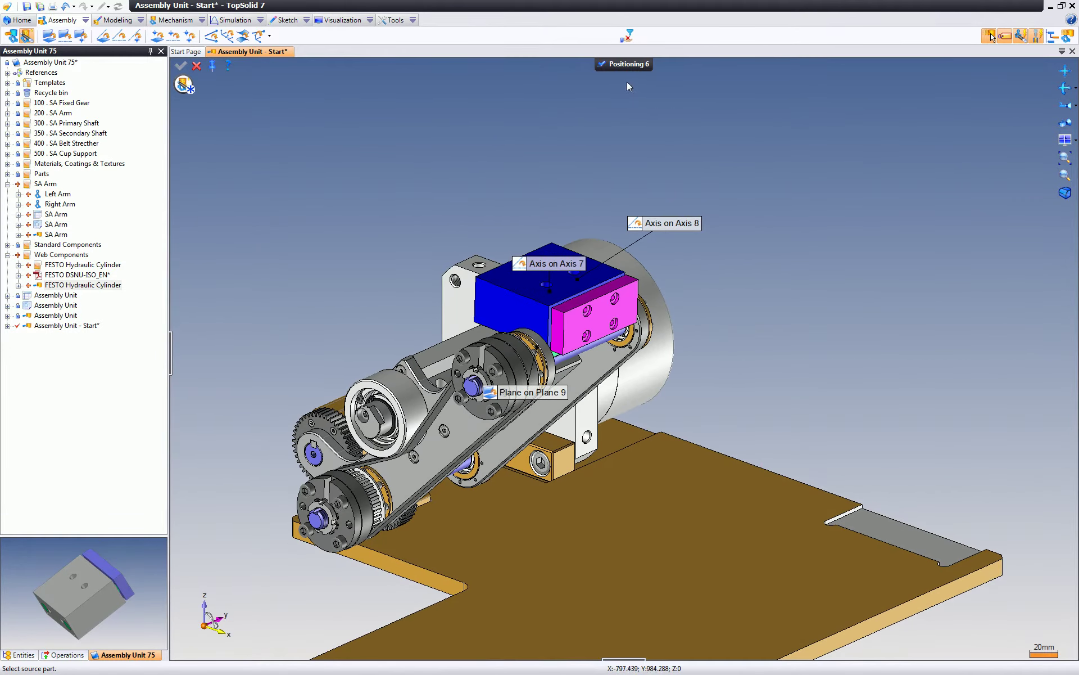
{"action": "left_click", "coordinate": [626, 66]}
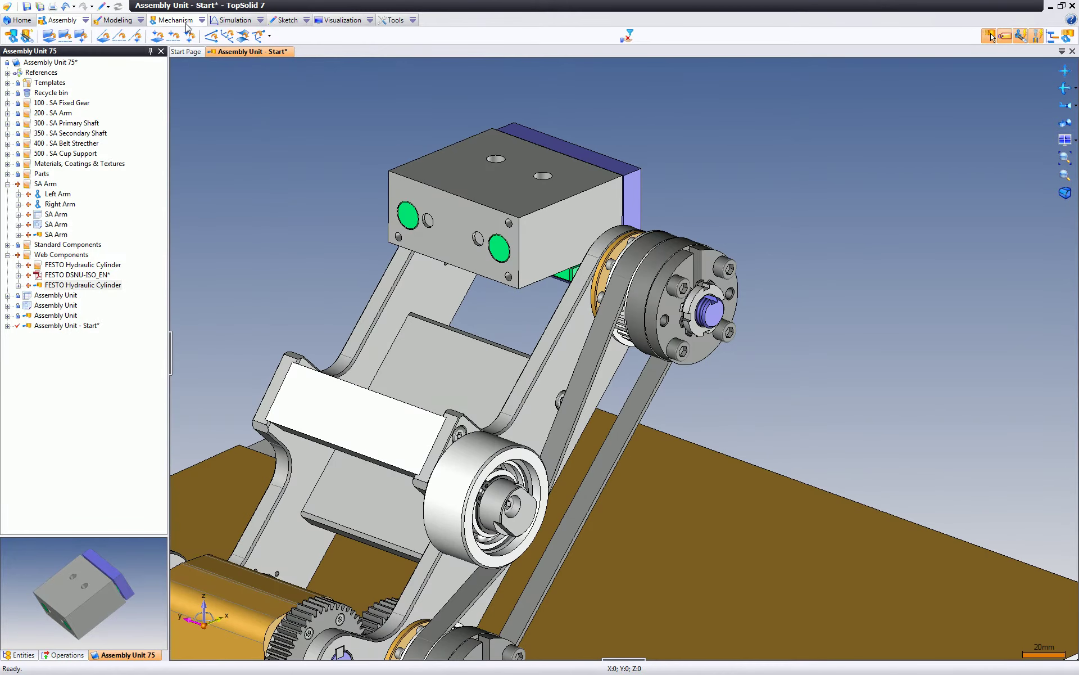
Merge rigid groups, keeping the pulley's group and absorbing the cylinder block's group
{"action": "left_click", "coordinate": [175, 20]}
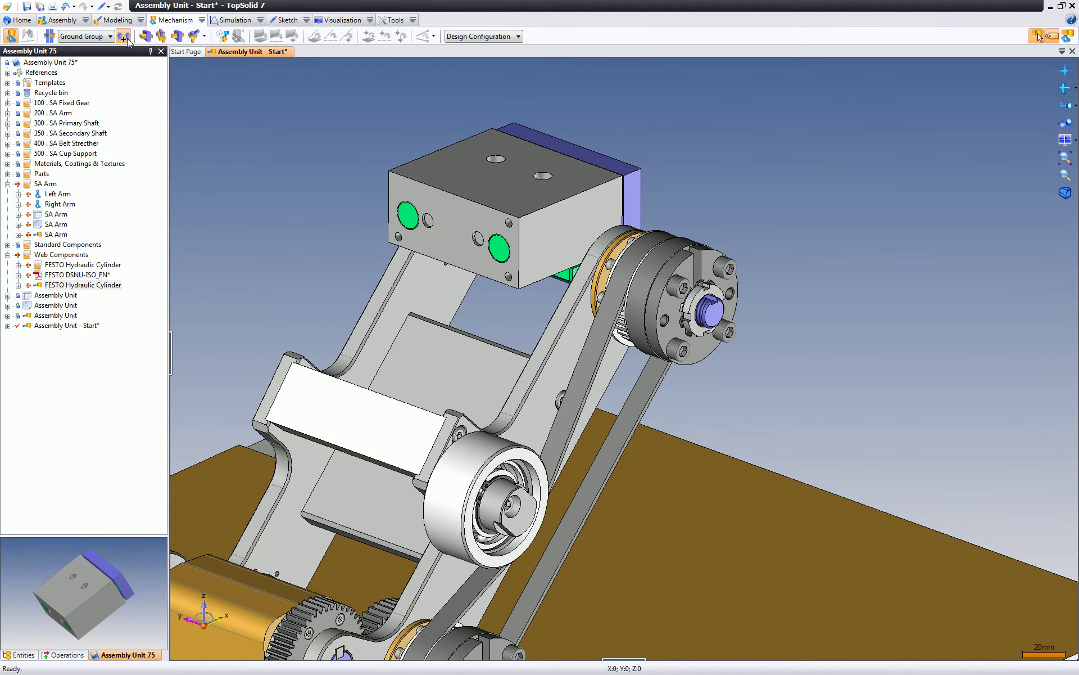
{"action": "left_click", "coordinate": [127, 38]}
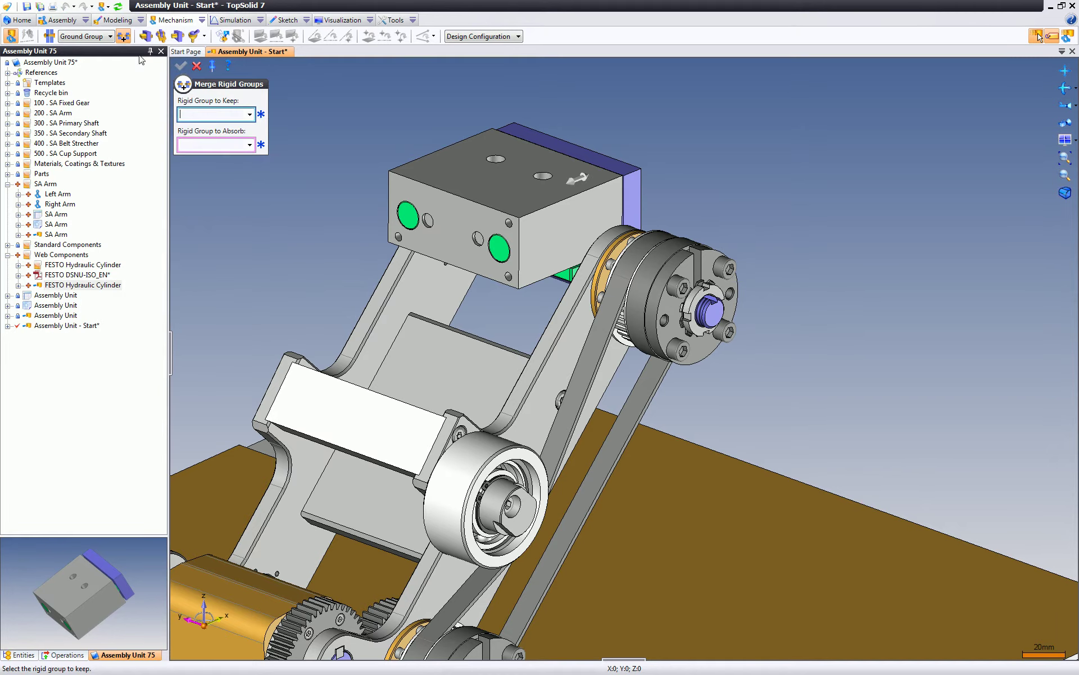
{"action": "left_click", "coordinate": [660, 303]}
{"action": "left_click", "coordinate": [551, 241]}
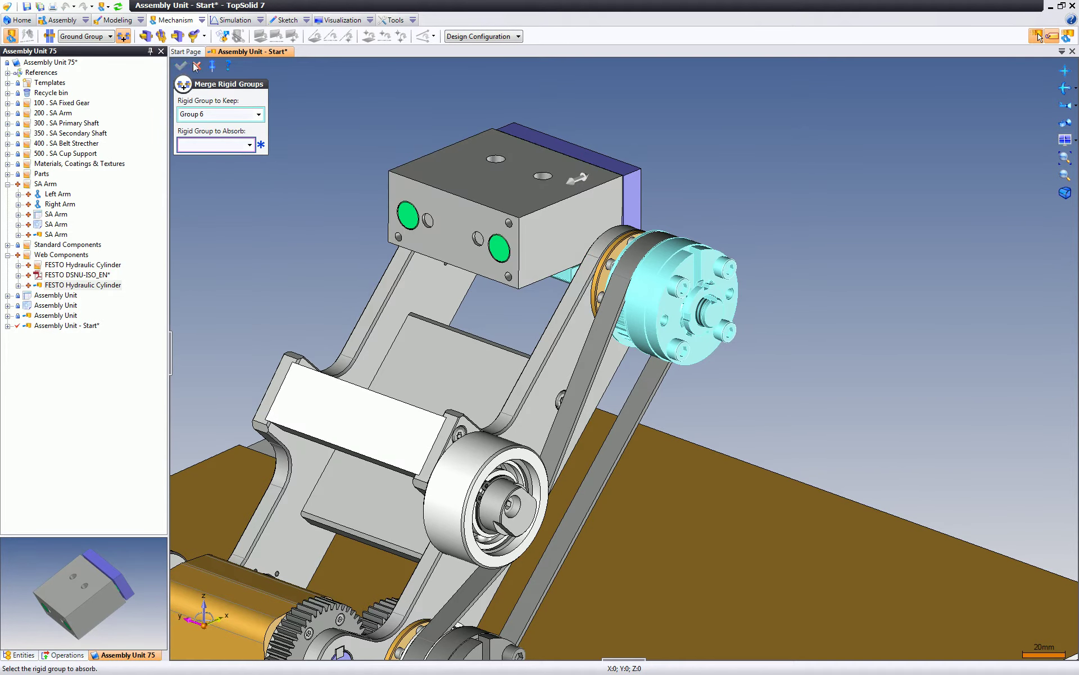
{"action": "left_click", "coordinate": [118, 8]}
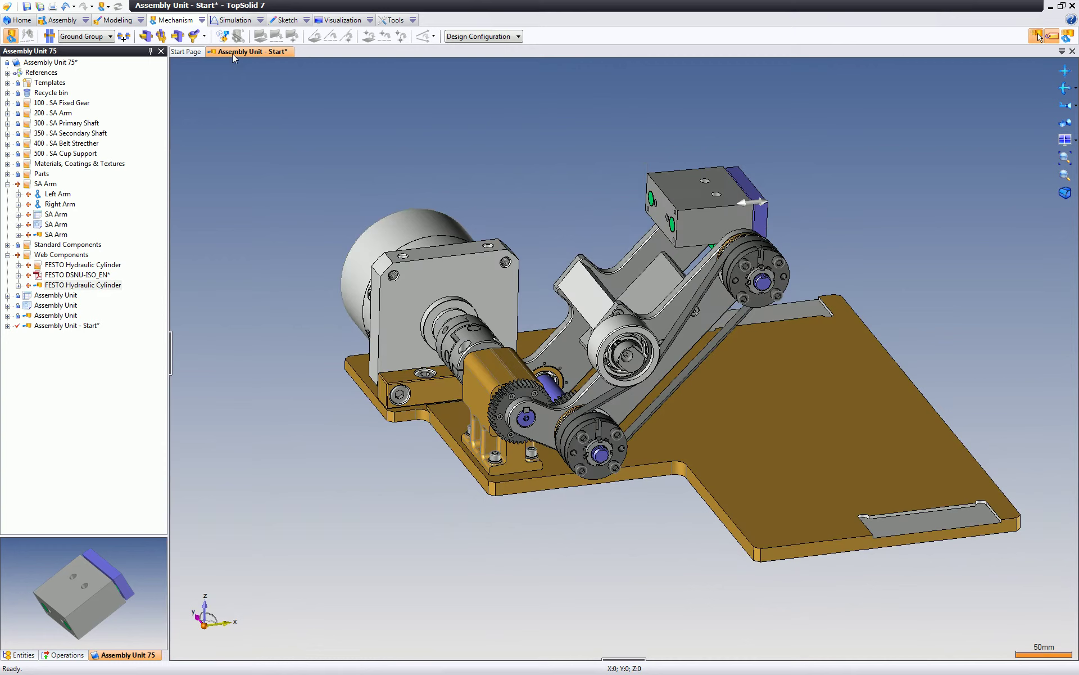
Replay Cycle 1 Simulation to confirm the cylinder block swings with the arm
{"action": "left_click", "coordinate": [234, 20]}
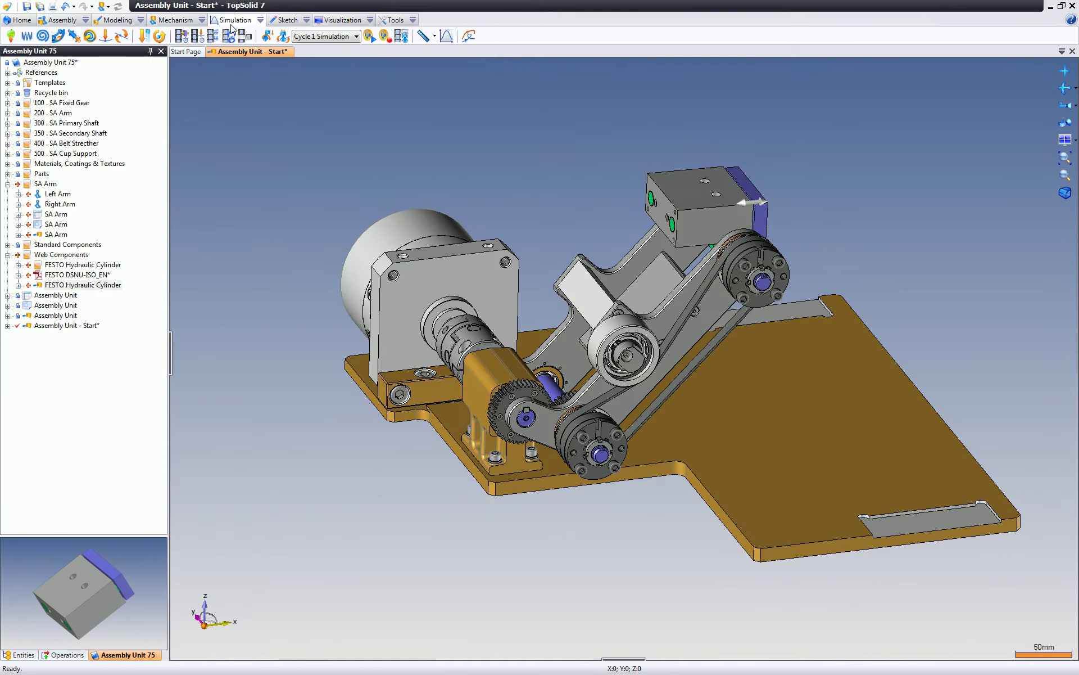
{"action": "left_click", "coordinate": [369, 36]}
{"action": "left_click", "coordinate": [270, 164]}
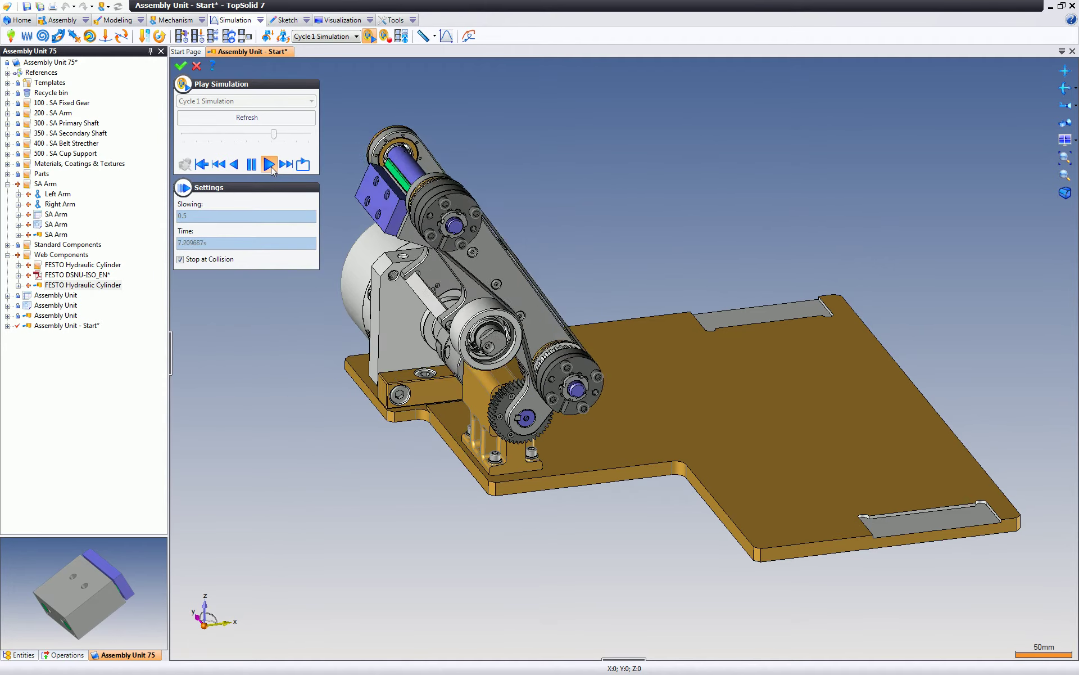
{"action": "left_click", "coordinate": [197, 66]}
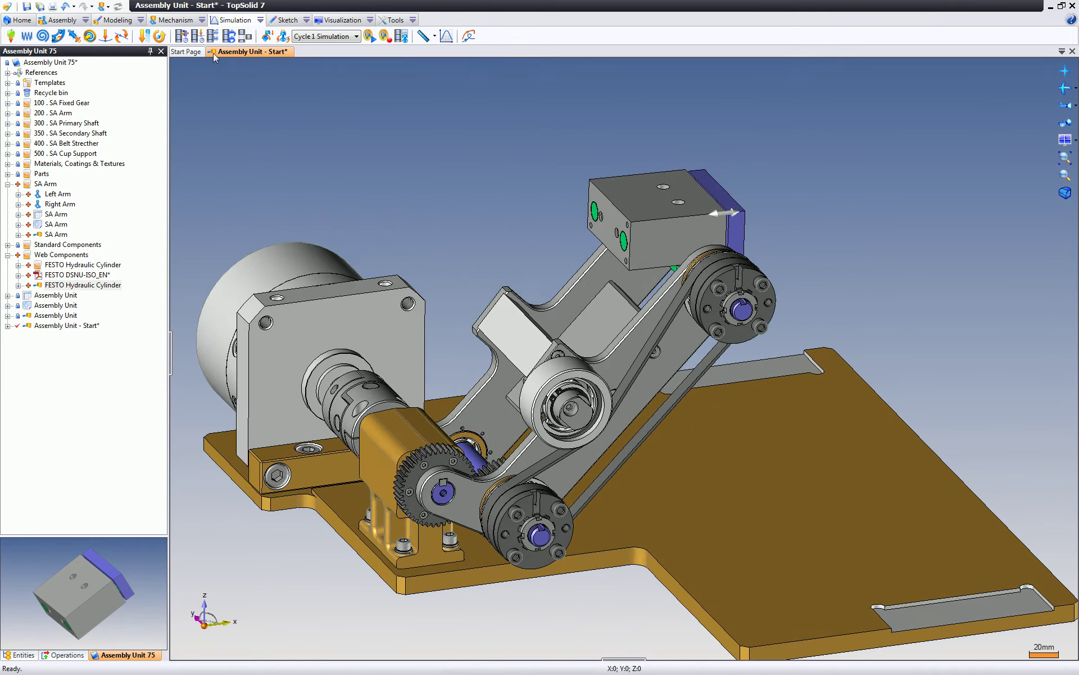
Create the FESTO - Open task driving Prismatic 1 from 0 mm to 65 mm at 2 s
{"action": "left_click", "coordinate": [185, 40]}
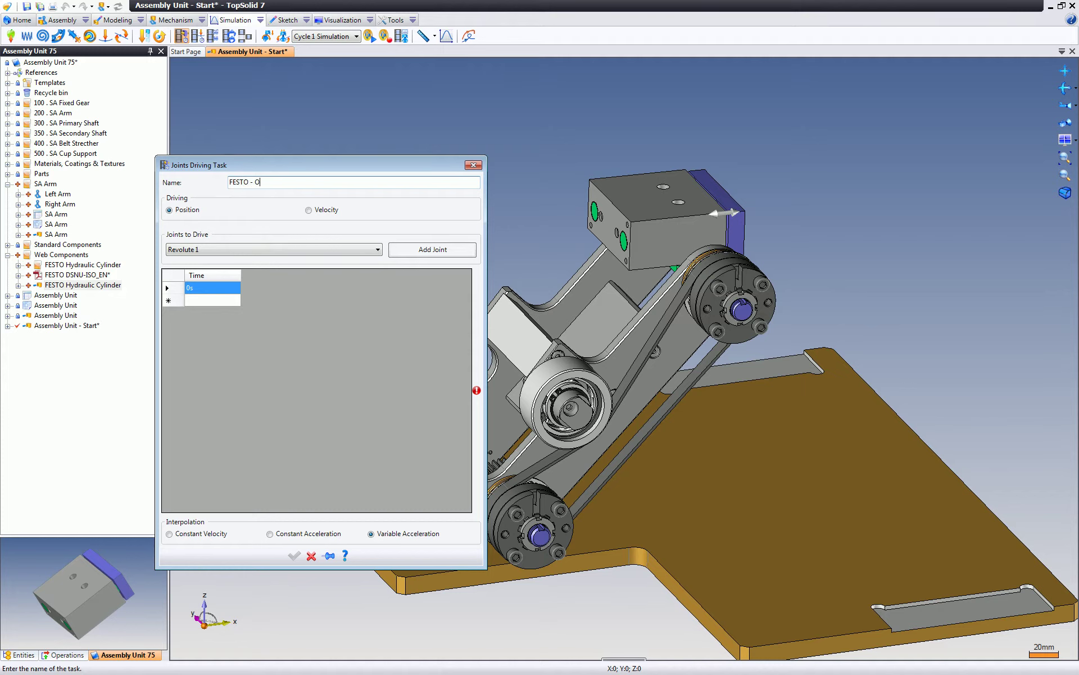
{"action": "left_click", "coordinate": [271, 245]}
{"action": "left_click", "coordinate": [277, 309]}
{"action": "left_click", "coordinate": [426, 251]}
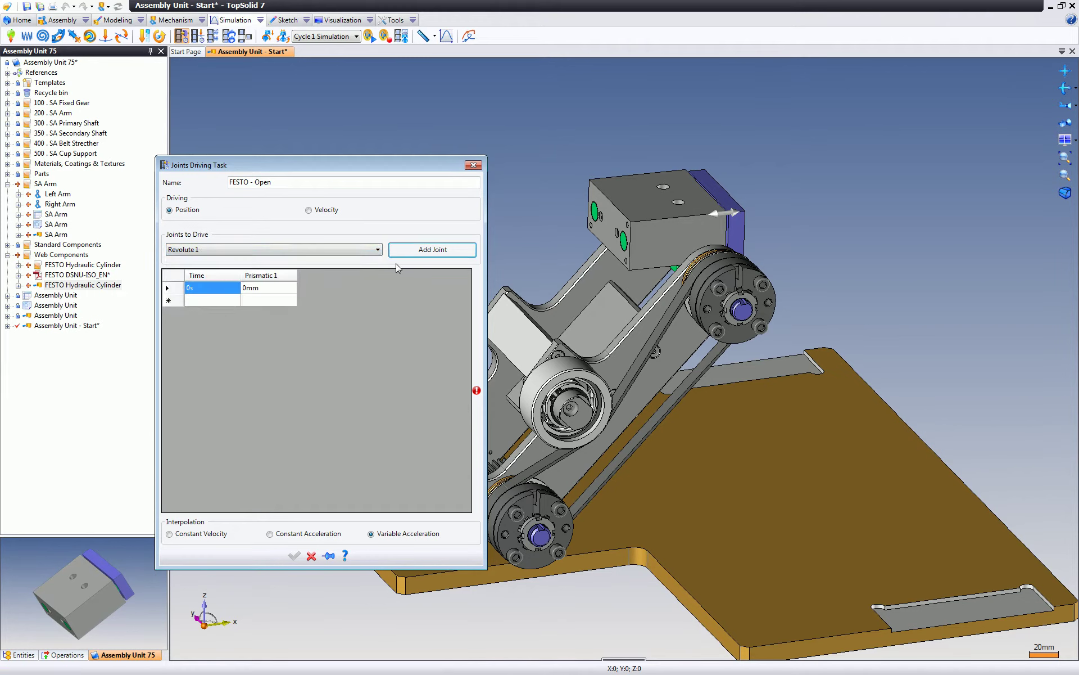
{"action": "left_click", "coordinate": [222, 301]}
{"action": "type", "text": "2"}
{"action": "left_click", "coordinate": [271, 299]}
{"action": "type", "text": "5"}
{"action": "key", "text": "Return"}
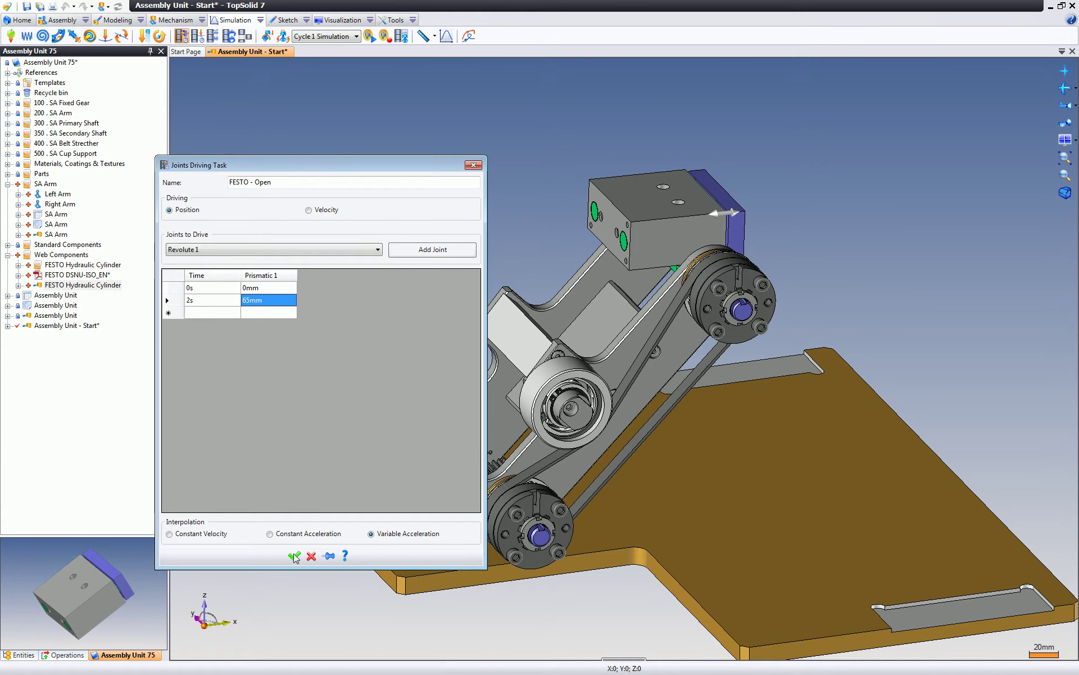
{"action": "left_click", "coordinate": [294, 556]}
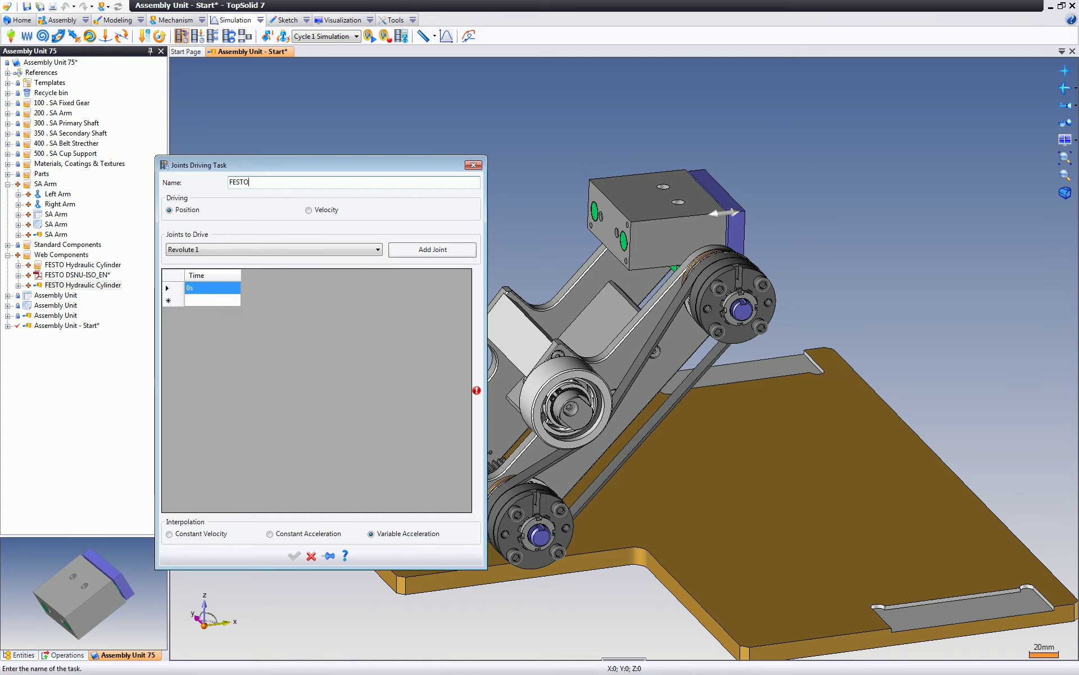
{"action": "type", "text": "Clos"}
Make FESTO - Close drive Prismatic 1 to -65 mm at 2 s and confirm the task
{"action": "left_click", "coordinate": [282, 249]}
{"action": "left_click", "coordinate": [286, 310]}
{"action": "left_click", "coordinate": [429, 251]}
{"action": "left_click", "coordinate": [219, 302]}
{"action": "type", "text": "0mm"}
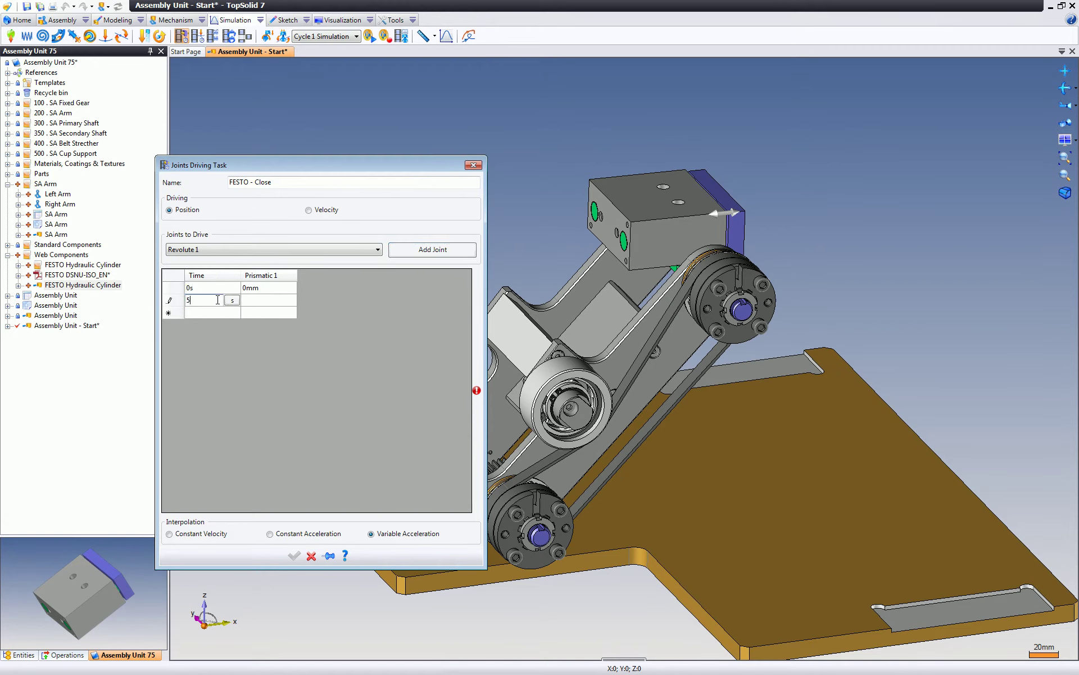
{"action": "type", "text": "2"}
{"action": "key", "text": "Return"}
{"action": "left_click", "coordinate": [264, 303]}
{"action": "type", "text": "-65"}
{"action": "key", "text": "Return"}
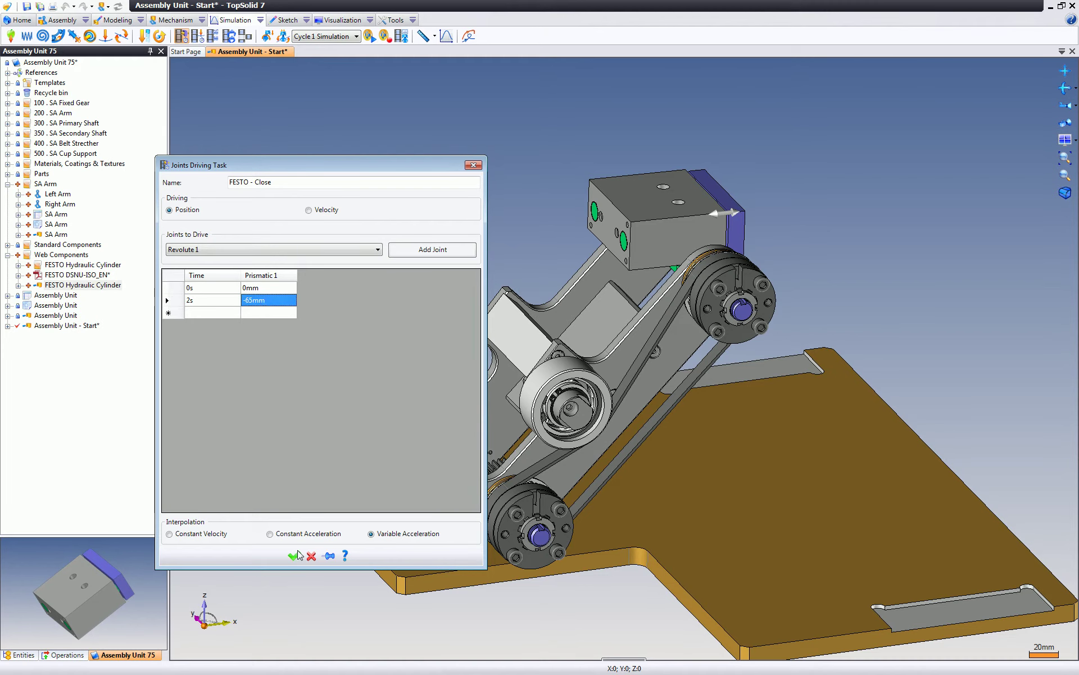
{"action": "left_click", "coordinate": [294, 556]}
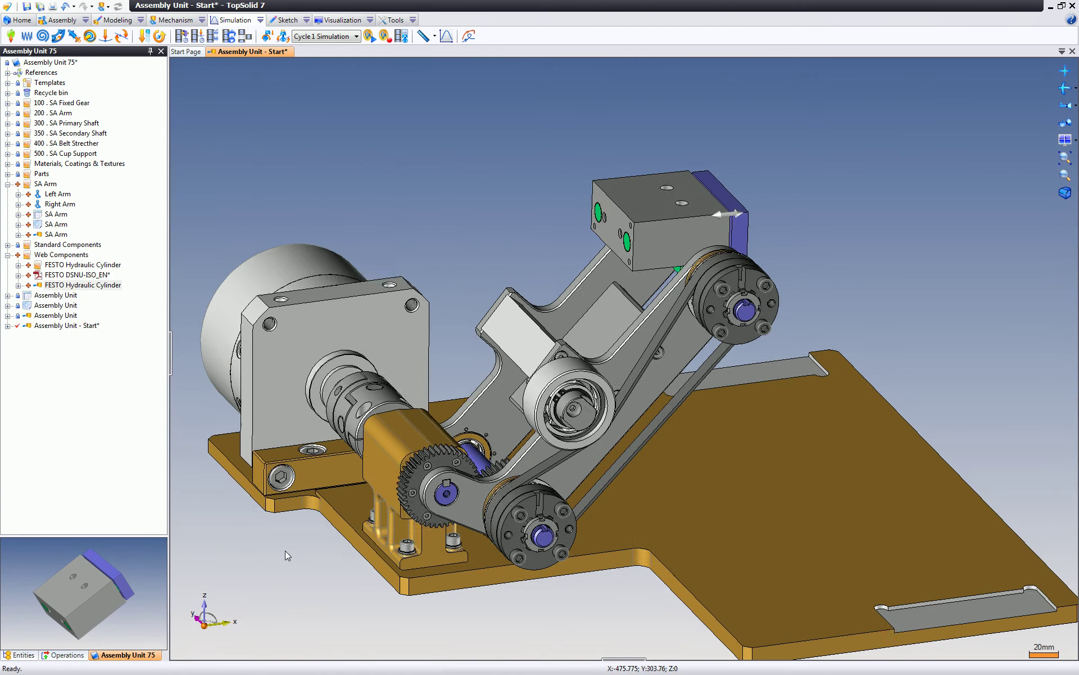
Show the Entities tree with Mechanism groups, joints, tasks and scenarios expanded
{"action": "left_click", "coordinate": [33, 656]}
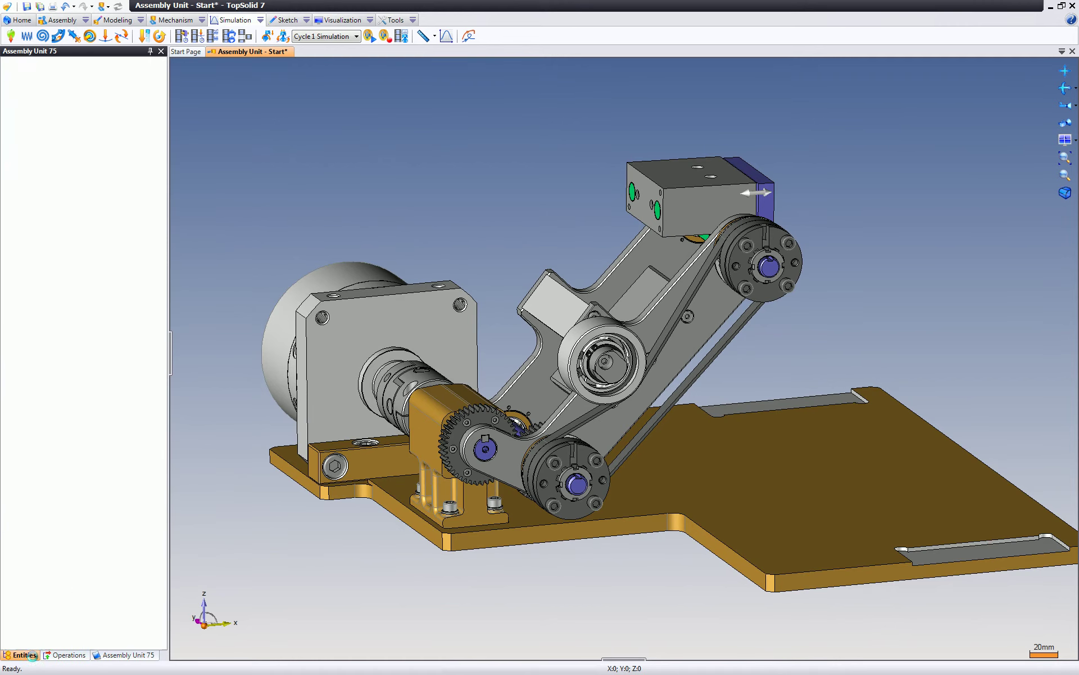
{"action": "left_click", "coordinate": [8, 63]}
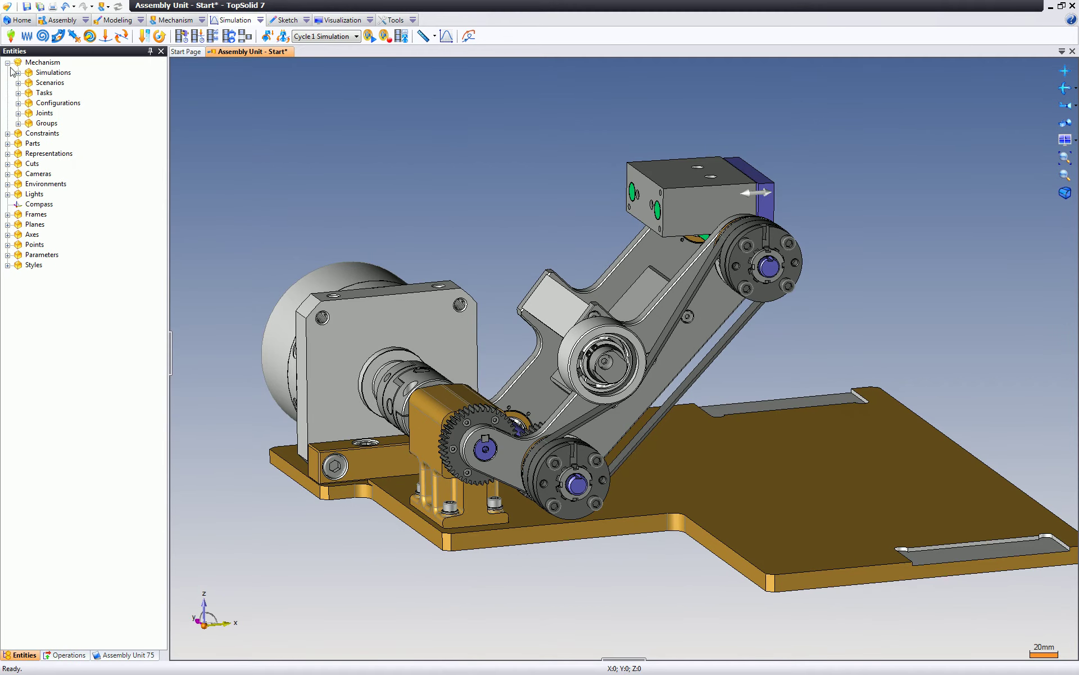
{"action": "left_click", "coordinate": [18, 123]}
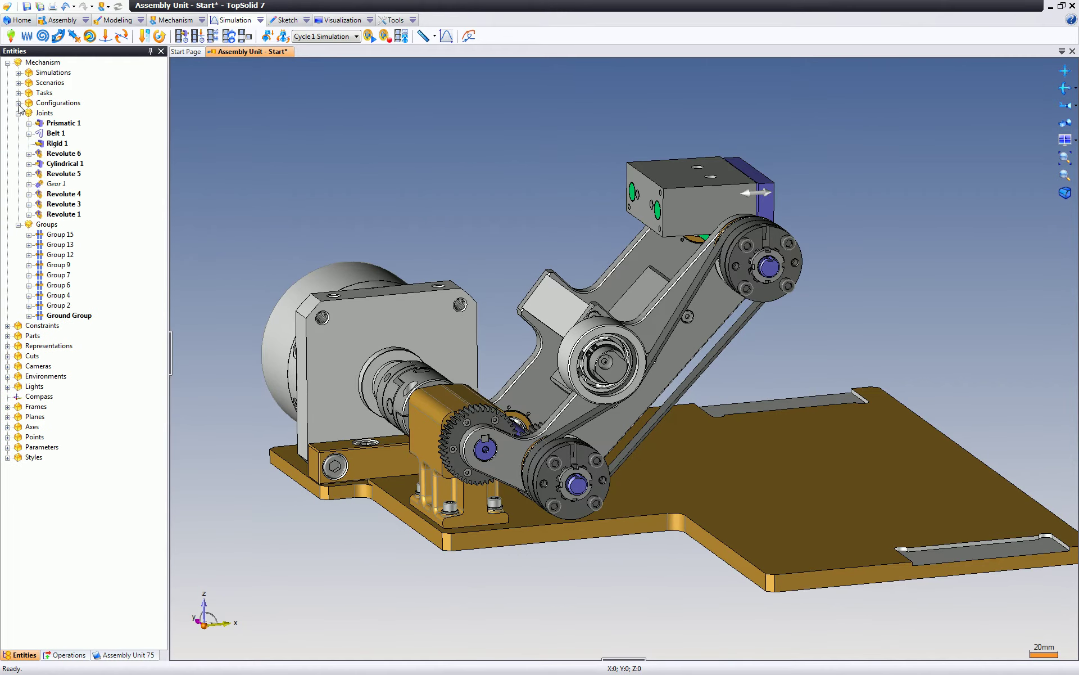
{"action": "left_click", "coordinate": [18, 103]}
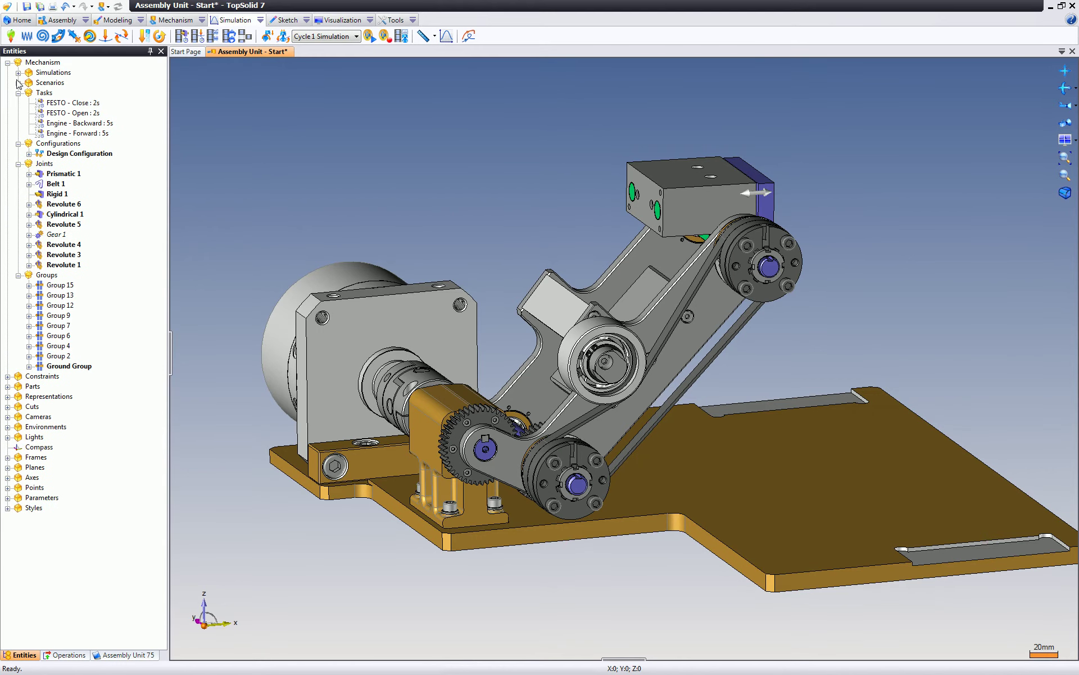
{"action": "left_click", "coordinate": [18, 83]}
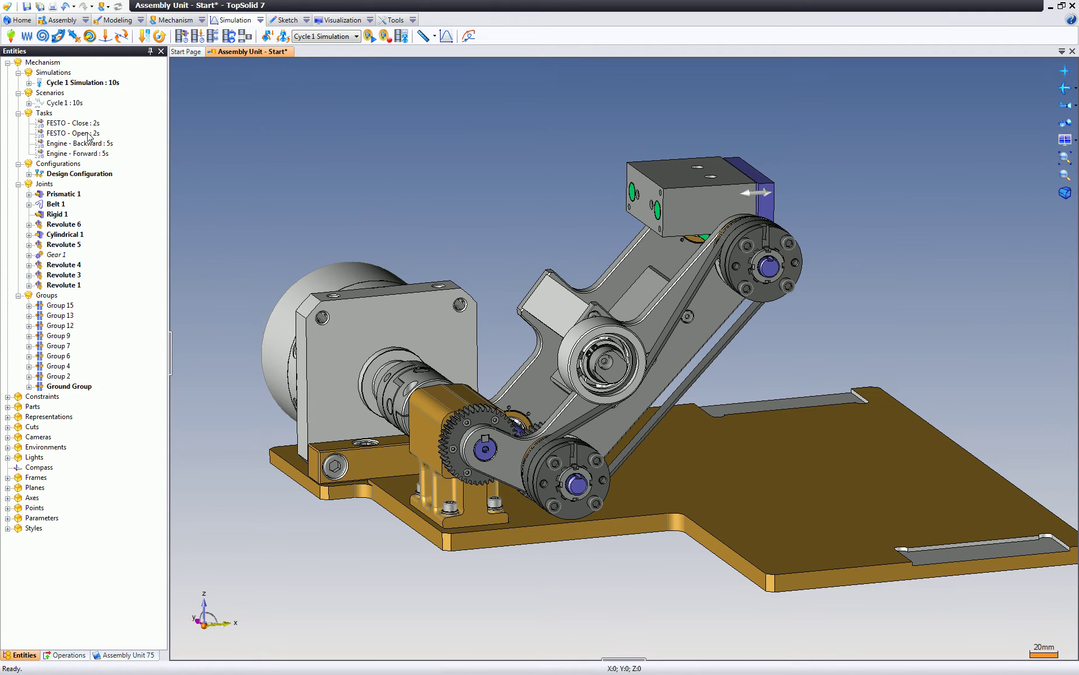
Colour the FESTO - Open task pure green through its Attributes
{"action": "right_click", "coordinate": [89, 135]}
{"action": "left_click", "coordinate": [140, 189]}
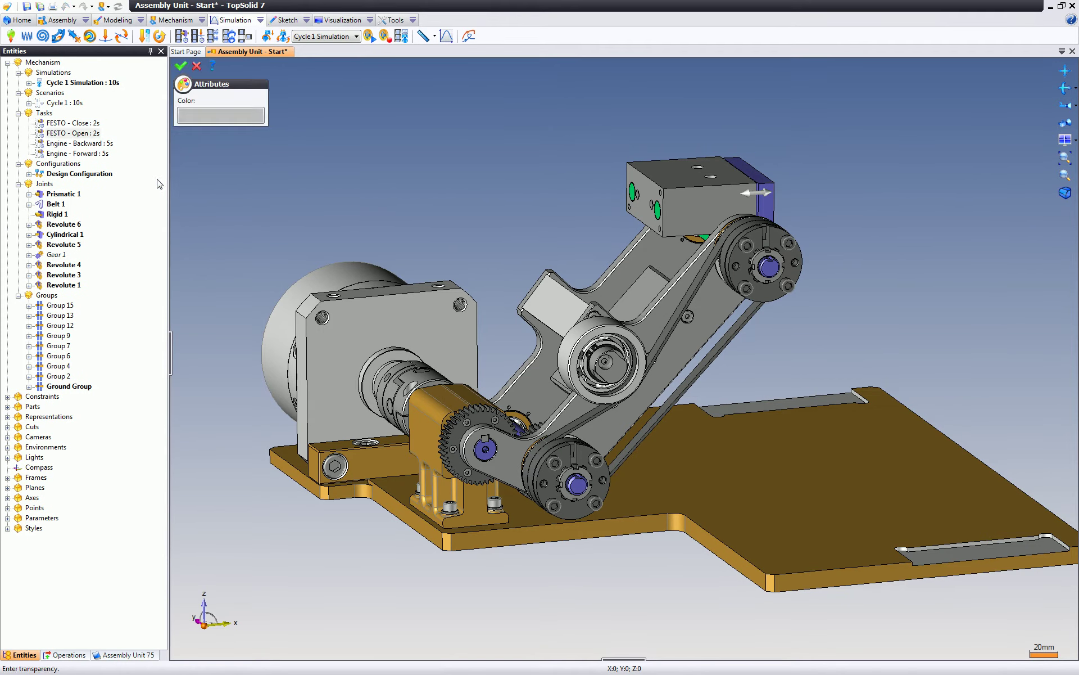
{"action": "left_click", "coordinate": [454, 222]}
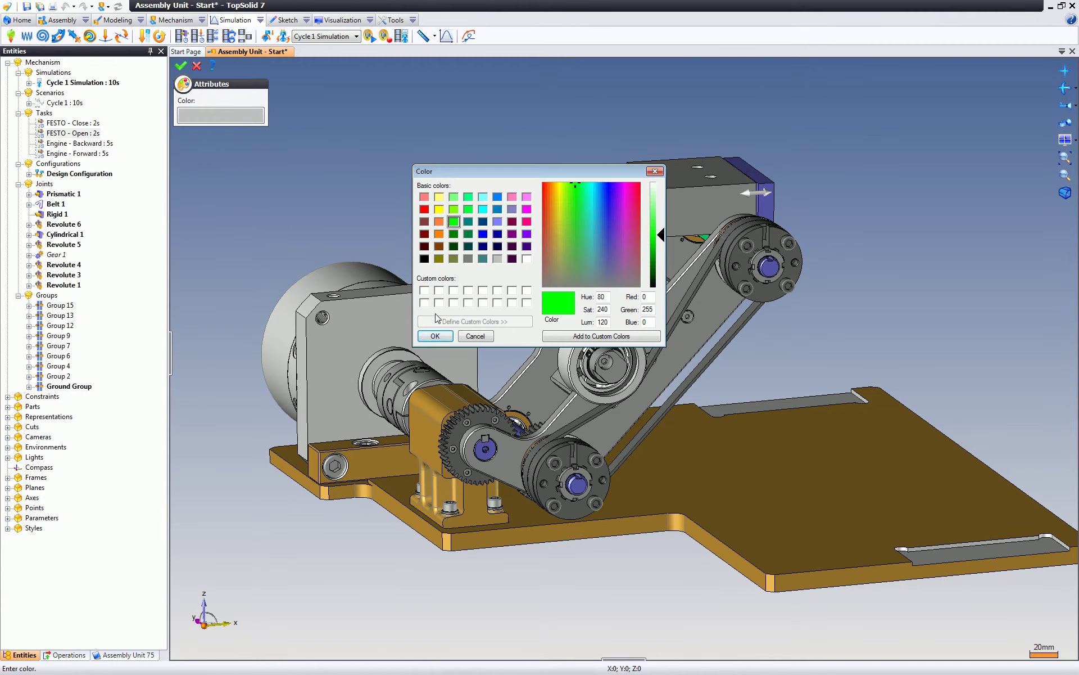
{"action": "left_click", "coordinate": [435, 335]}
{"action": "left_click", "coordinate": [178, 67]}
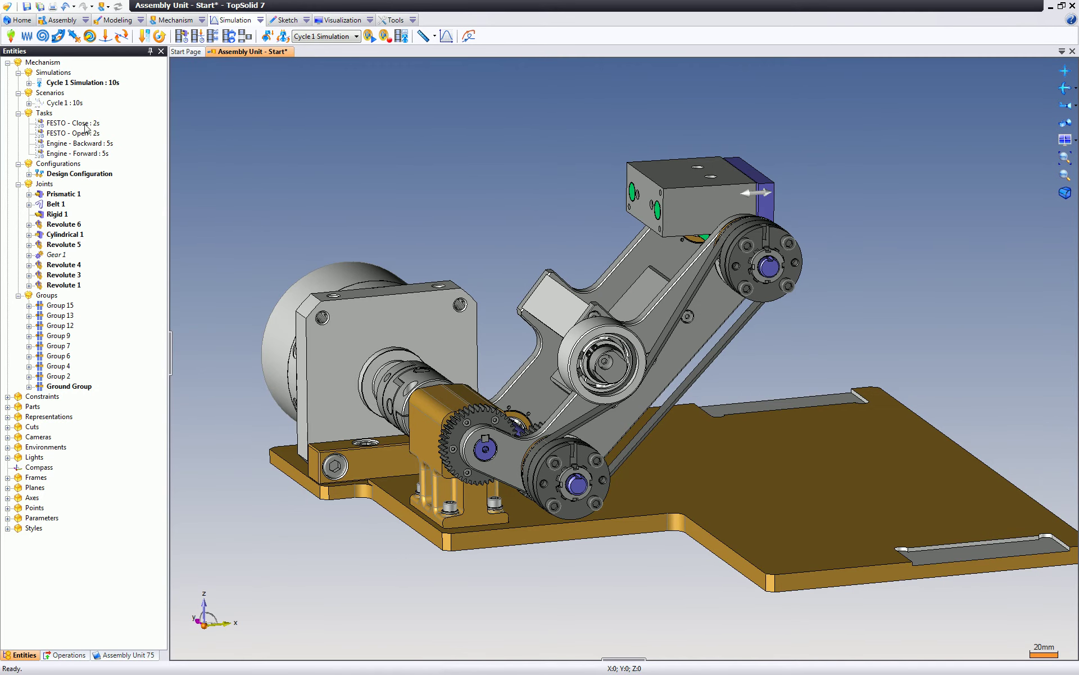
Colour the FESTO - Close task red through its Attributes
{"action": "right_click", "coordinate": [86, 123]}
{"action": "left_click", "coordinate": [122, 167]}
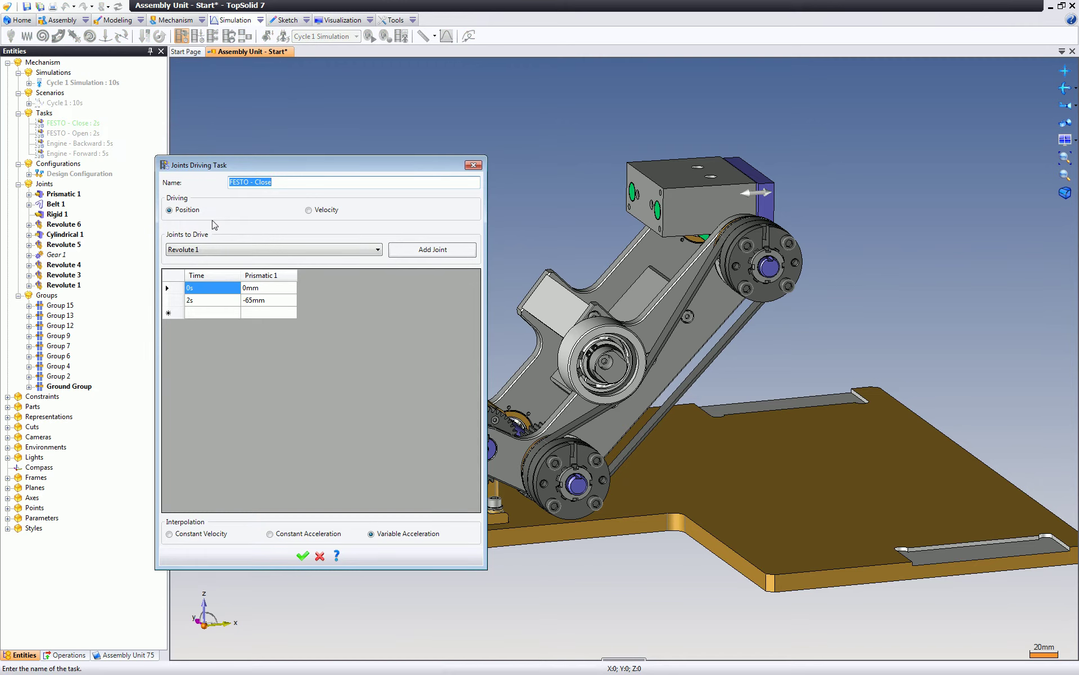
{"action": "left_click", "coordinate": [472, 165]}
{"action": "right_click", "coordinate": [86, 124]}
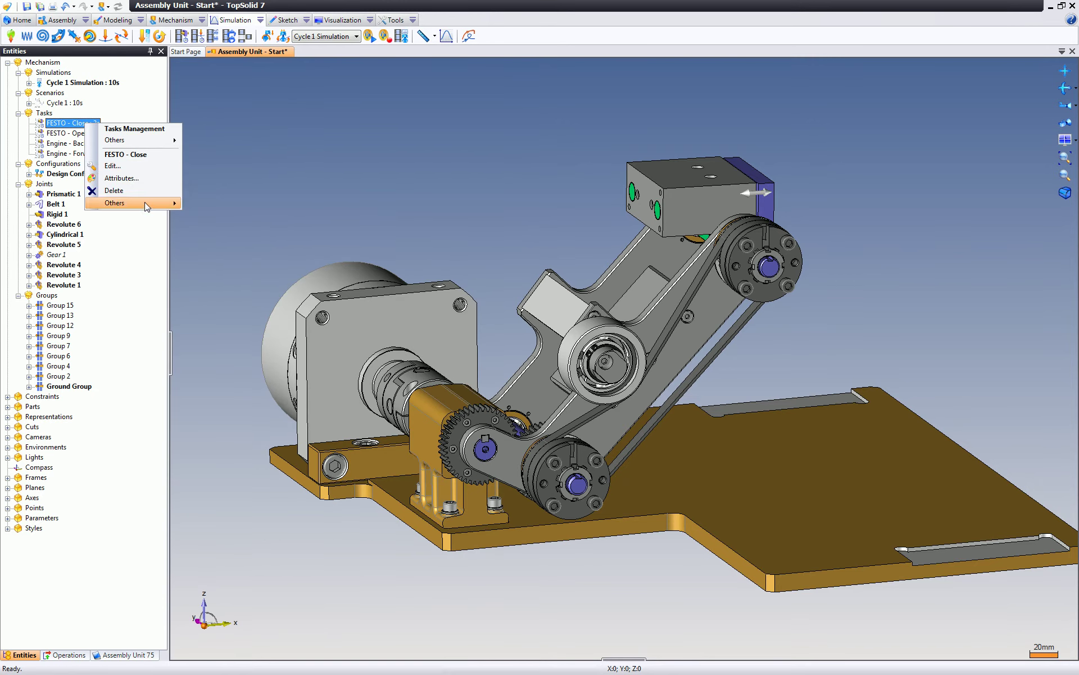
{"action": "left_click", "coordinate": [150, 180]}
{"action": "left_click", "coordinate": [231, 121]}
{"action": "left_click", "coordinate": [424, 209]}
{"action": "left_click", "coordinate": [435, 336]}
{"action": "left_click", "coordinate": [179, 67]}
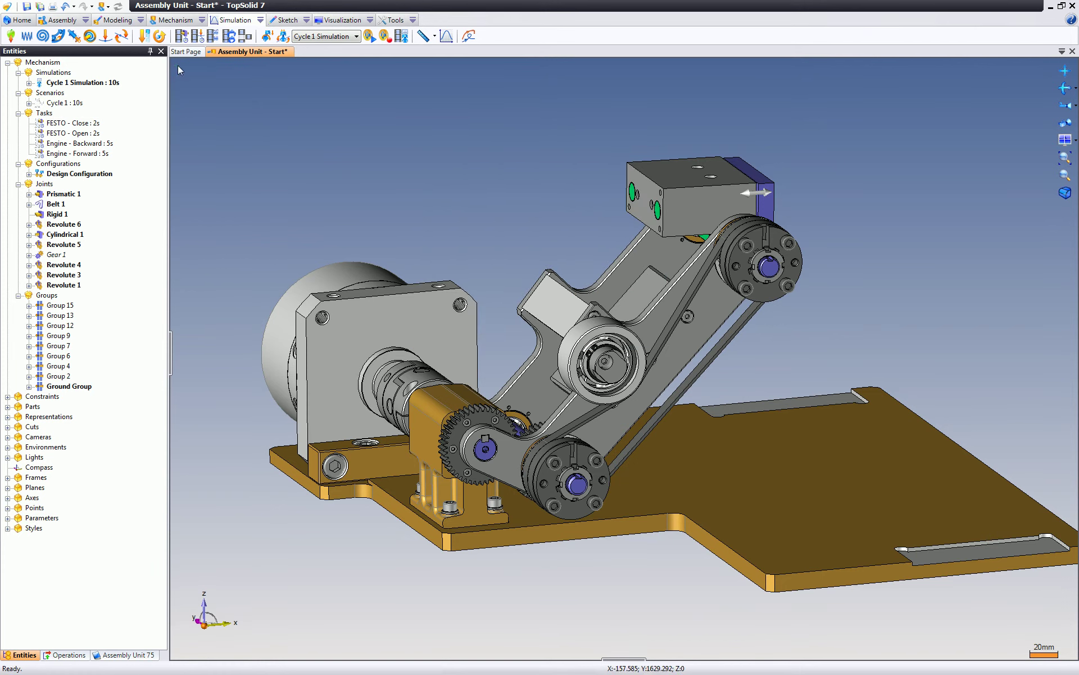
Edit scenario Cycle 1 in an enlarged timeline and shift the Engine tasks later on Track 1
{"action": "right_click", "coordinate": [60, 105]}
{"action": "left_click", "coordinate": [83, 148]}
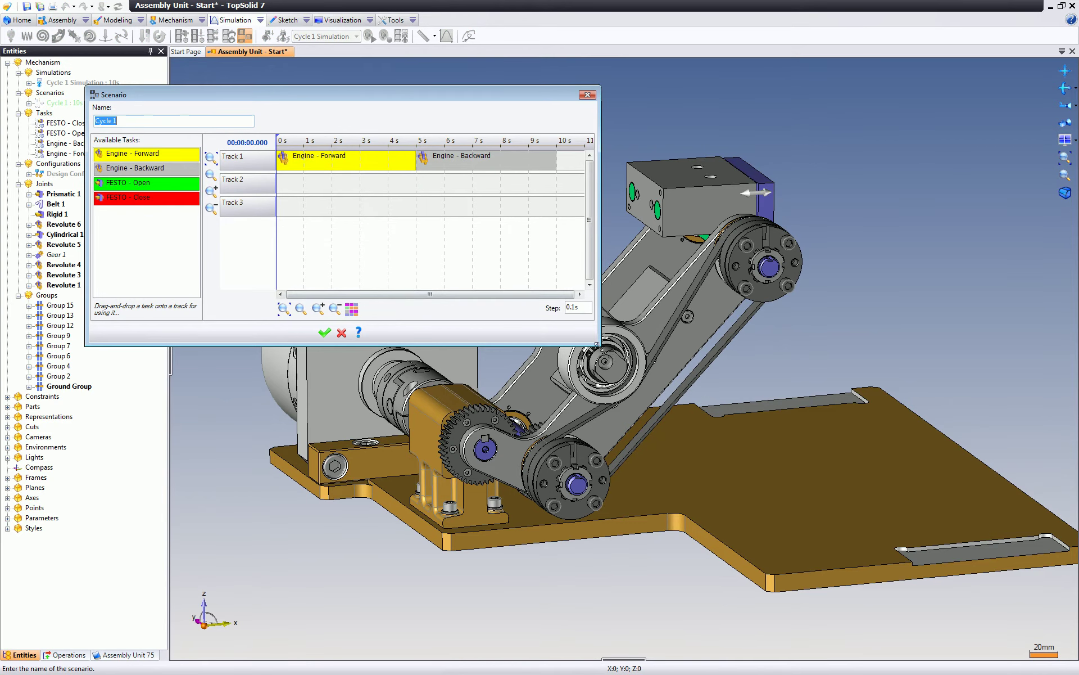
{"action": "left_click_drag", "start_coordinate": [594, 343], "coordinate": [775, 482]}
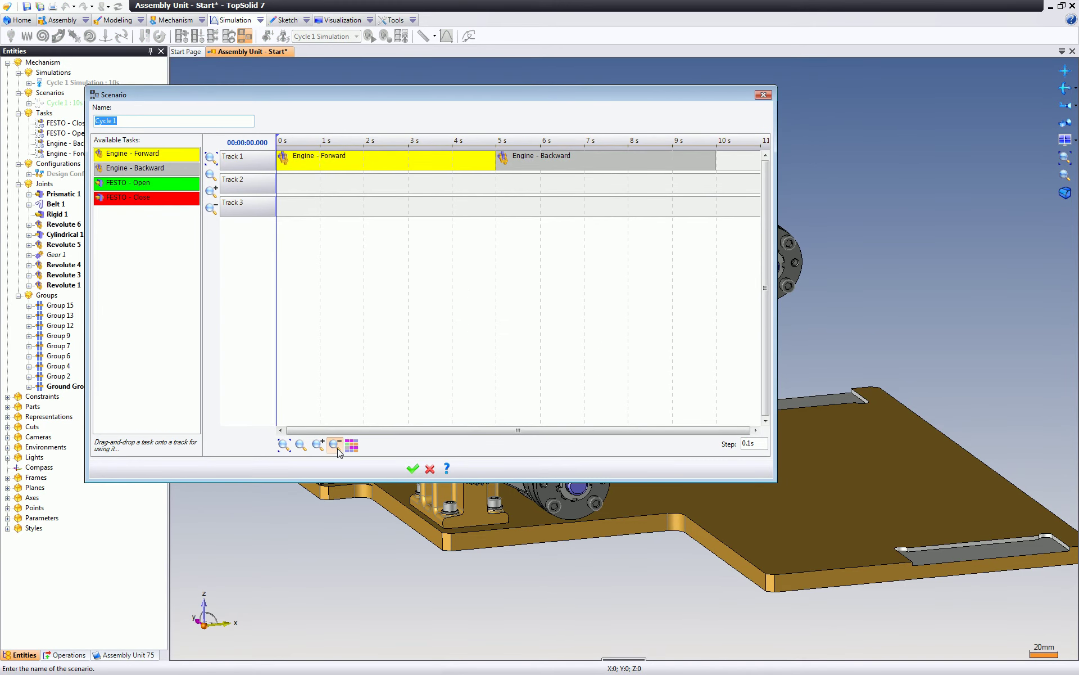
{"action": "left_click", "coordinate": [336, 445]}
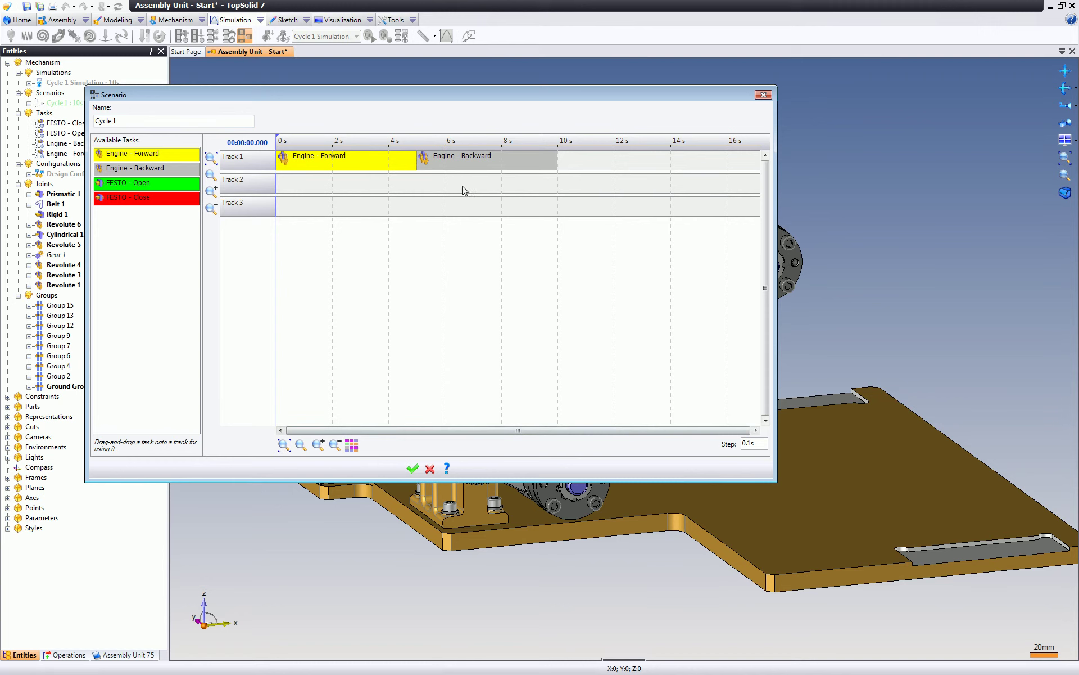
{"action": "left_click_drag", "start_coordinate": [473, 171], "coordinate": [611, 172]}
{"action": "left_click_drag", "start_coordinate": [374, 168], "coordinate": [517, 172]}
Put FESTO - Open and Close on Track 2 from 0 s; move Engine - Forward to ~4 s, Engine - Backward ~12 s
{"action": "left_click_drag", "start_coordinate": [158, 185], "coordinate": [278, 193]}
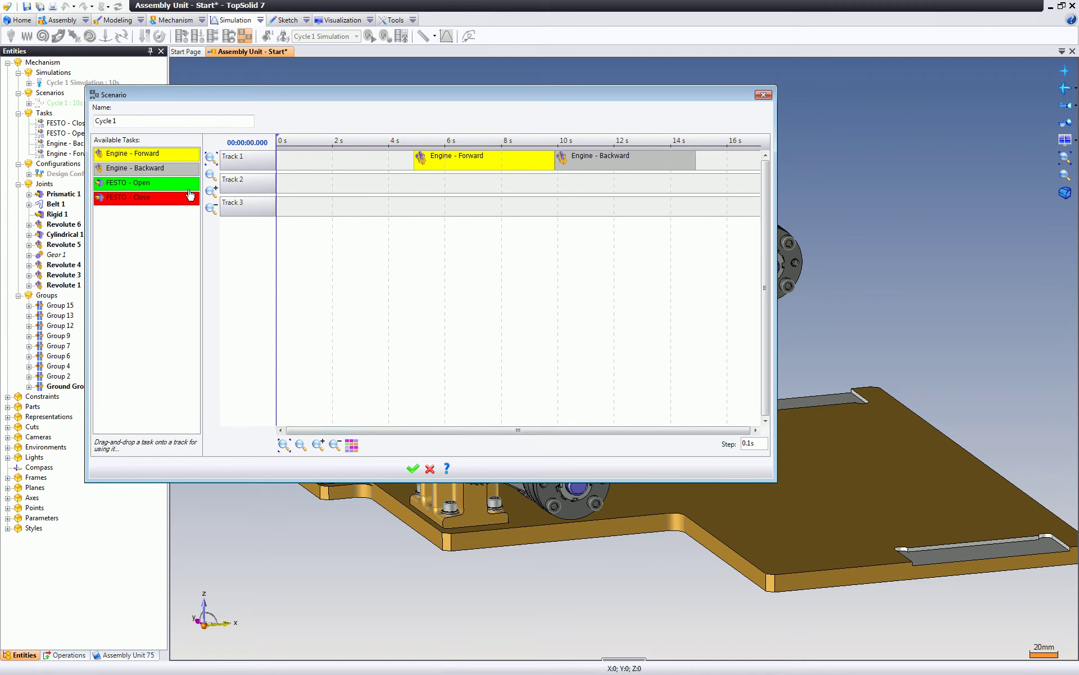
{"action": "left_click_drag", "start_coordinate": [146, 197], "coordinate": [332, 188]}
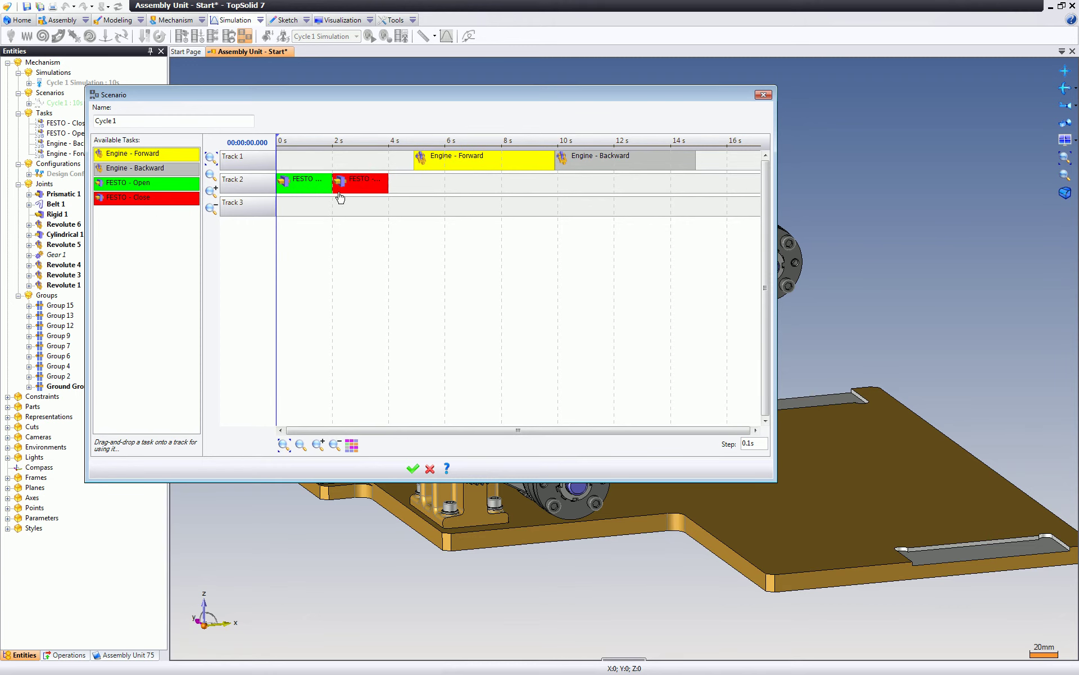
{"action": "left_click_drag", "start_coordinate": [433, 173], "coordinate": [407, 169]}
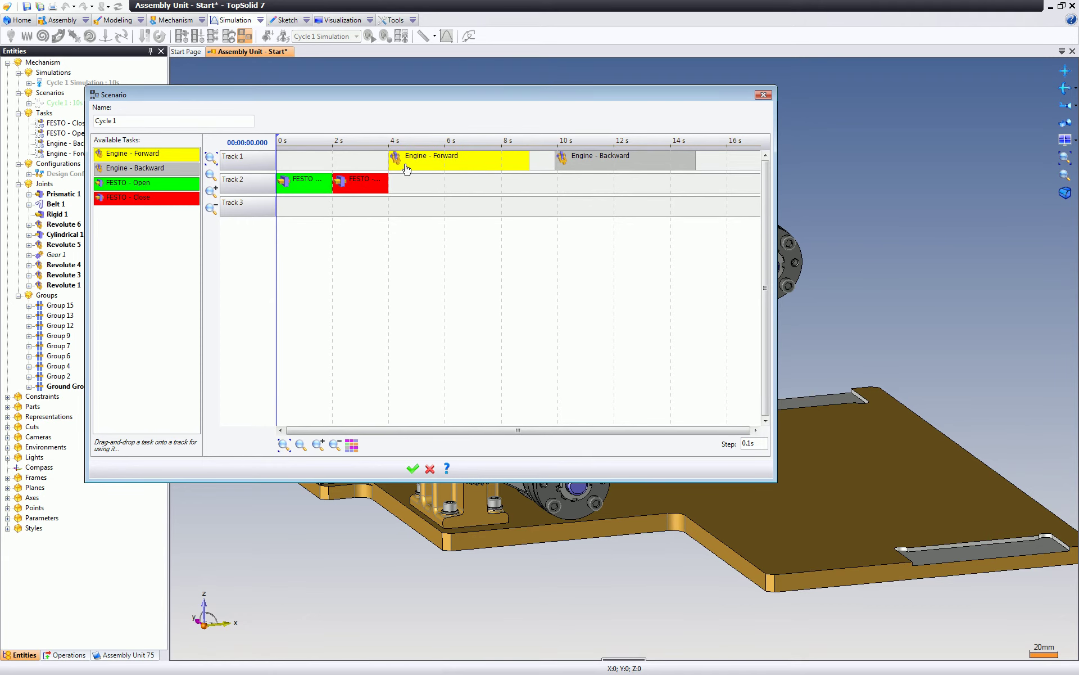
{"action": "left_click_drag", "start_coordinate": [584, 169], "coordinate": [660, 169]}
Add a second FESTO Open/Close pair around 8–13 s, fit the 18 s timeline and confirm
{"action": "left_click_drag", "start_coordinate": [146, 182], "coordinate": [536, 189]}
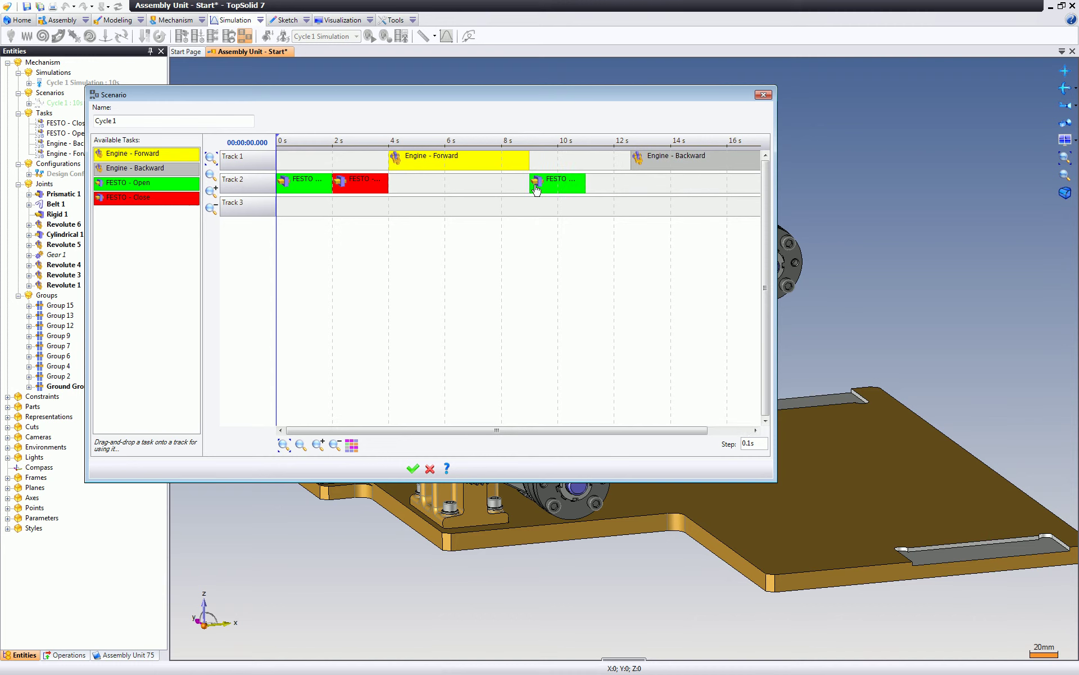
{"action": "mouse_move", "coordinate": [146, 198]}
{"action": "left_mouse_down"}
{"action": "mouse_move", "coordinate": [593, 185]}
{"action": "mouse_move", "coordinate": [658, 168]}
{"action": "left_mouse_up"}
{"action": "left_click", "coordinate": [647, 166]}
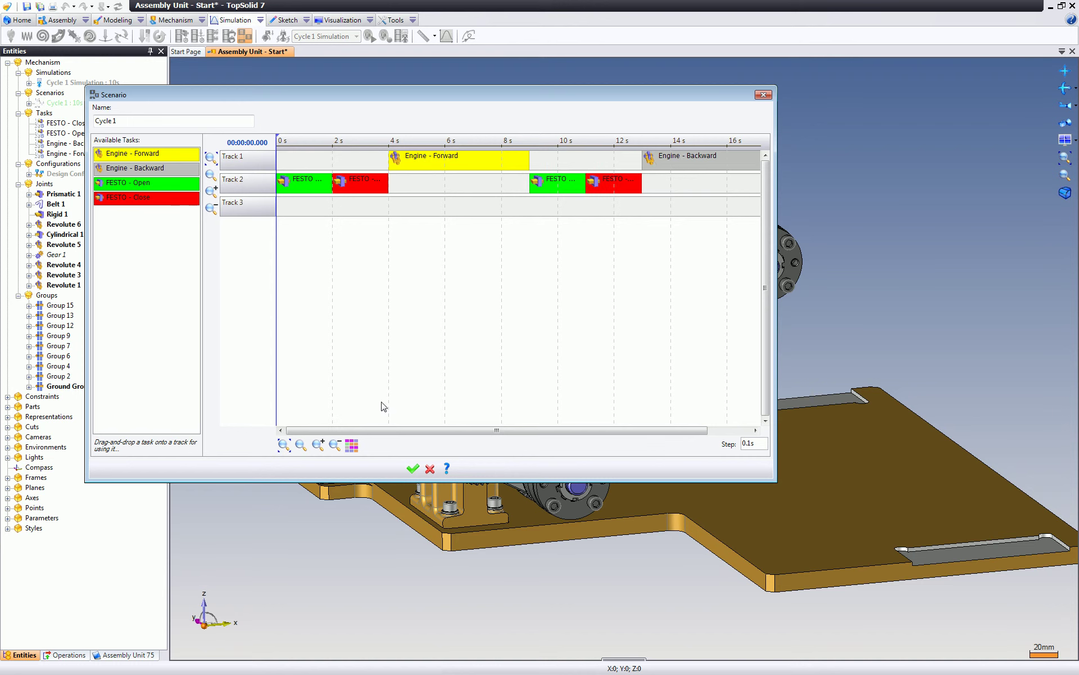
{"action": "left_click", "coordinate": [284, 445]}
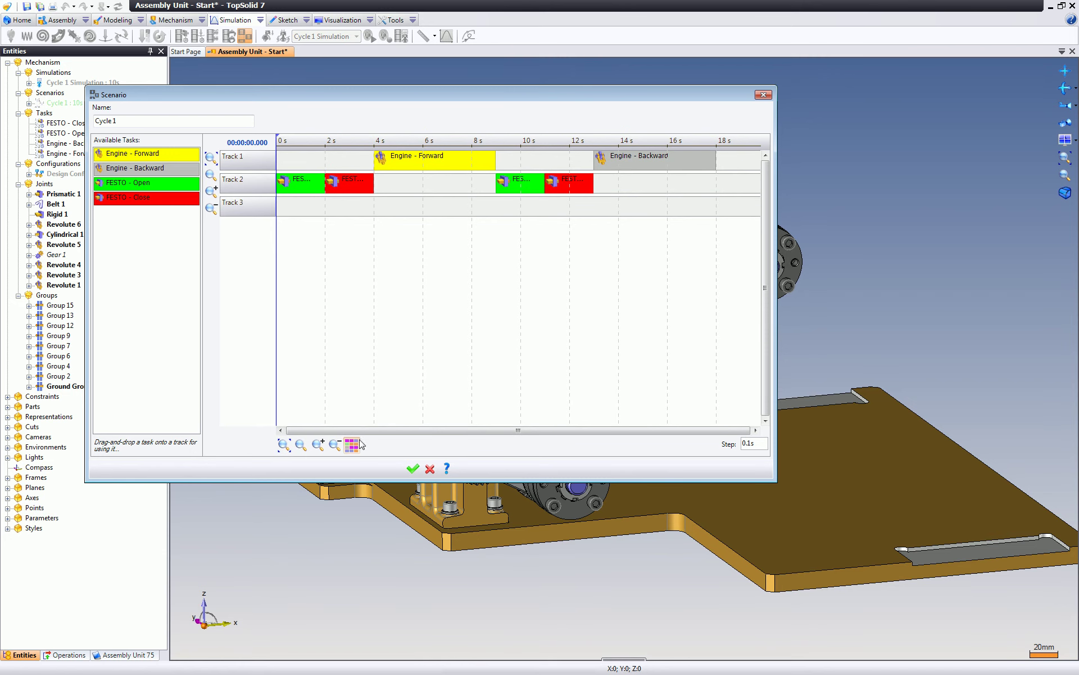
{"action": "left_click", "coordinate": [412, 470]}
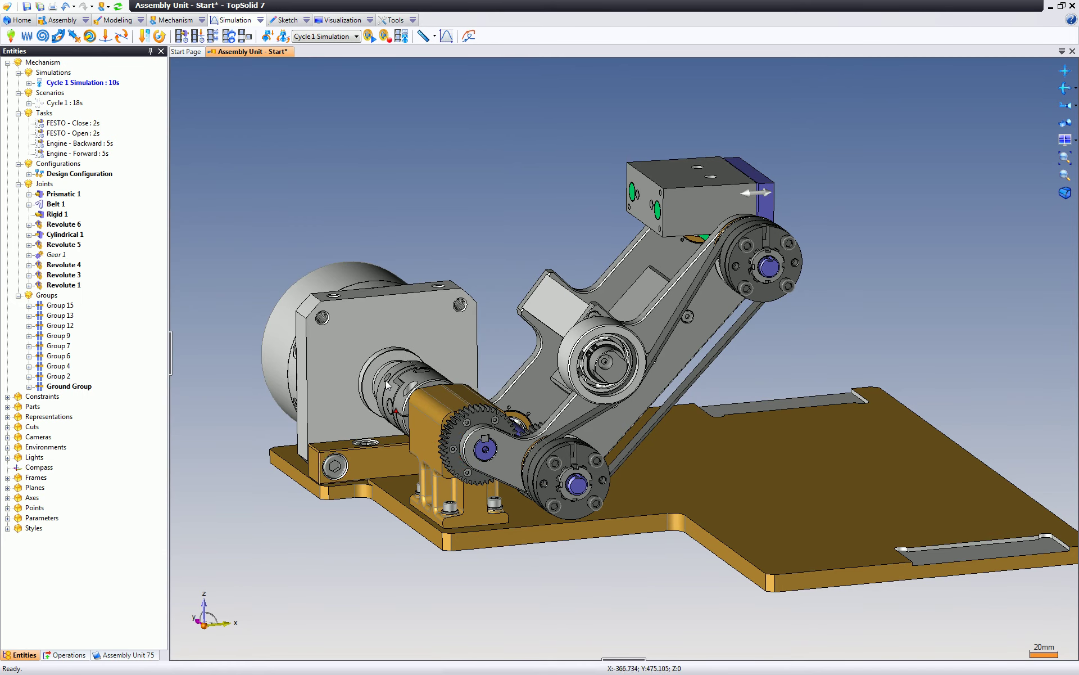
Recompute Cycle 1 Simulation to 18 s and play it, watching the FESTO rod extend and retract
{"action": "left_click", "coordinate": [119, 7]}
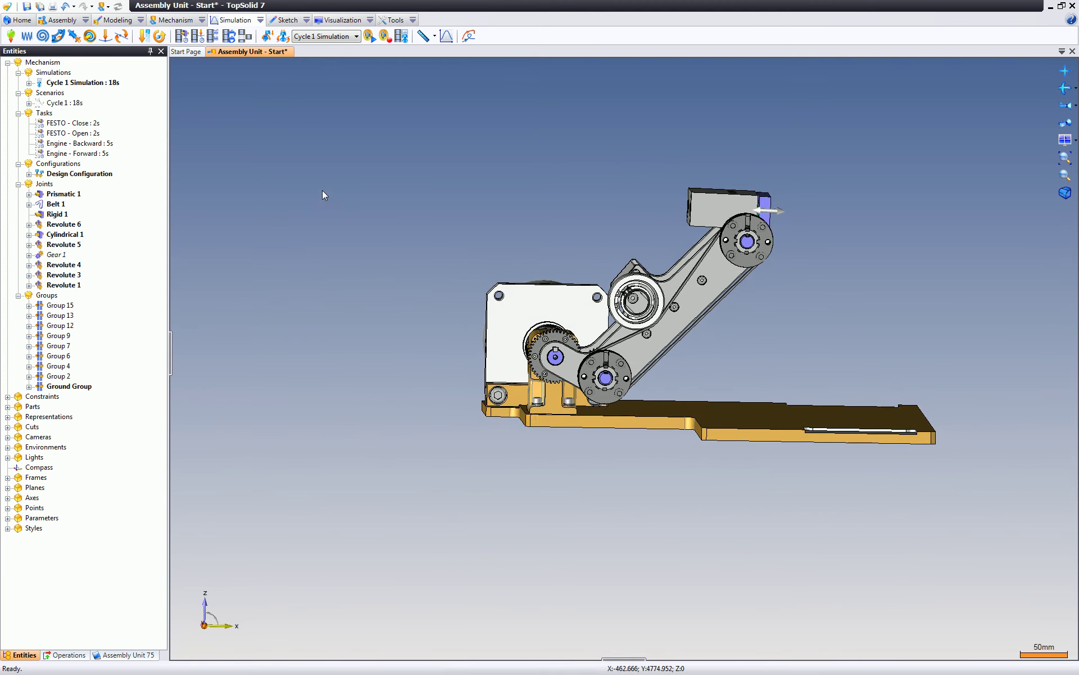
{"action": "left_click", "coordinate": [369, 37]}
{"action": "left_click", "coordinate": [268, 164]}
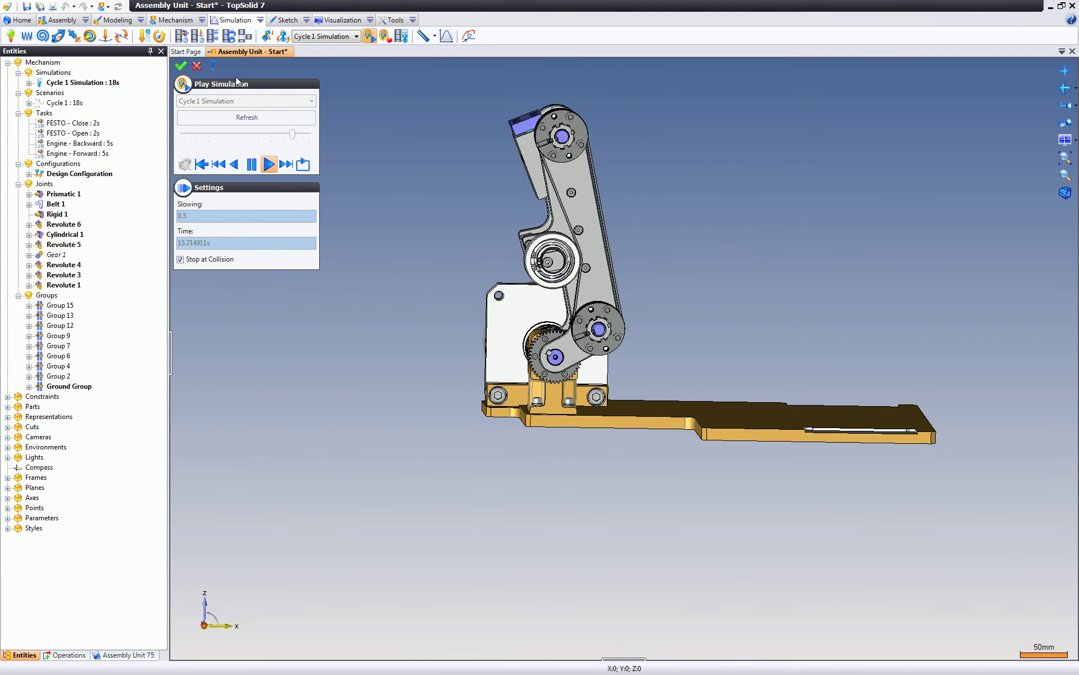
{"action": "left_click", "coordinate": [197, 69]}
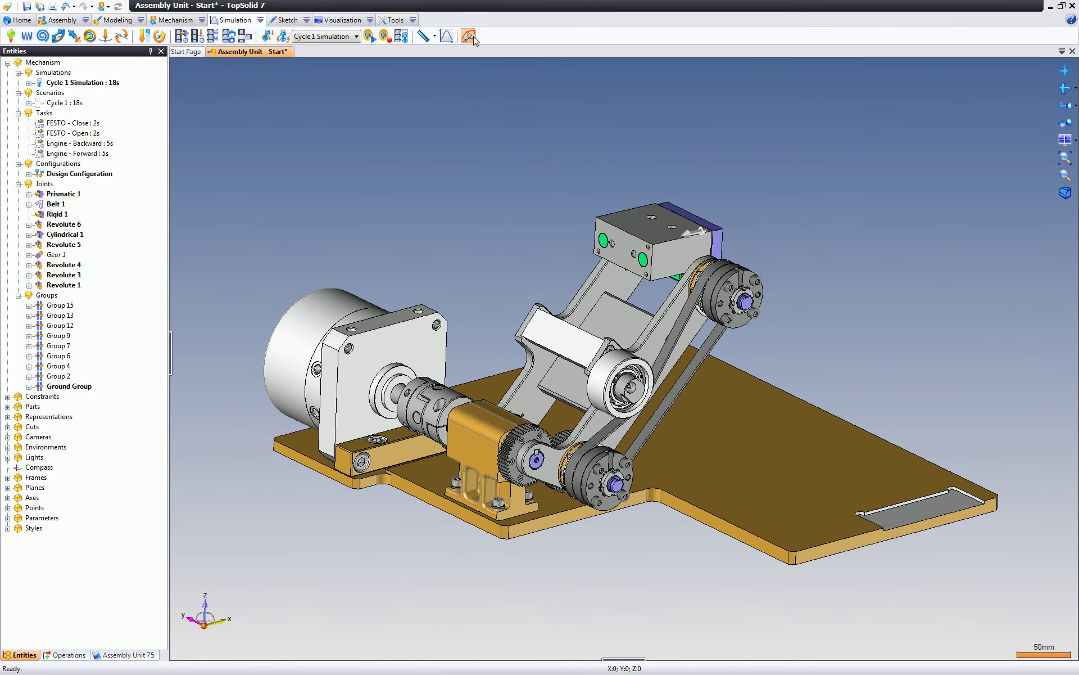
Create a trajectory curve for moving group Group 15, with origin at the block face's middle
{"action": "left_click", "coordinate": [469, 37]}
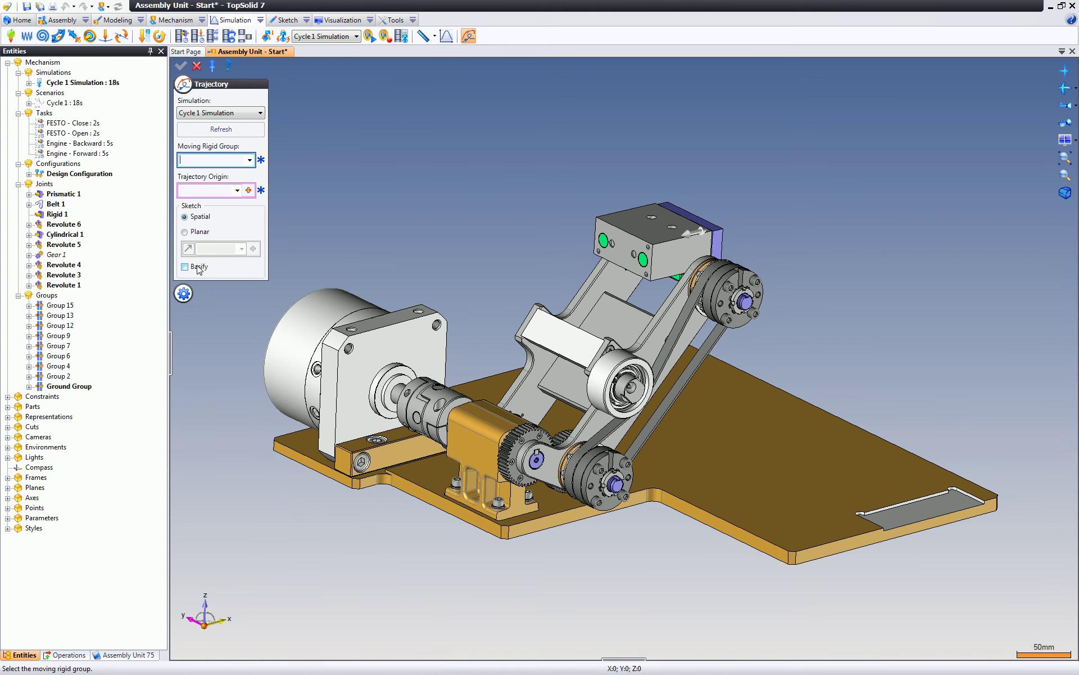
{"action": "middle_click_drag", "start_coordinate": [315, 231], "coordinate": [537, 255]}
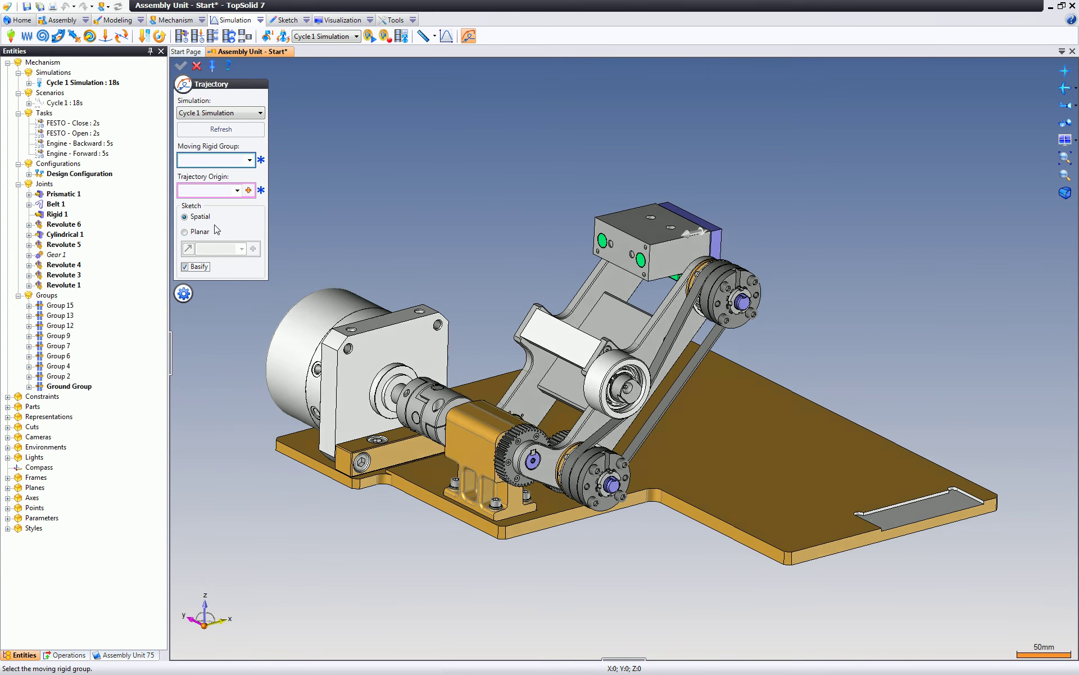
{"action": "scroll", "coordinate": [536, 255], "scroll_direction": "up", "scroll_amount": 3}
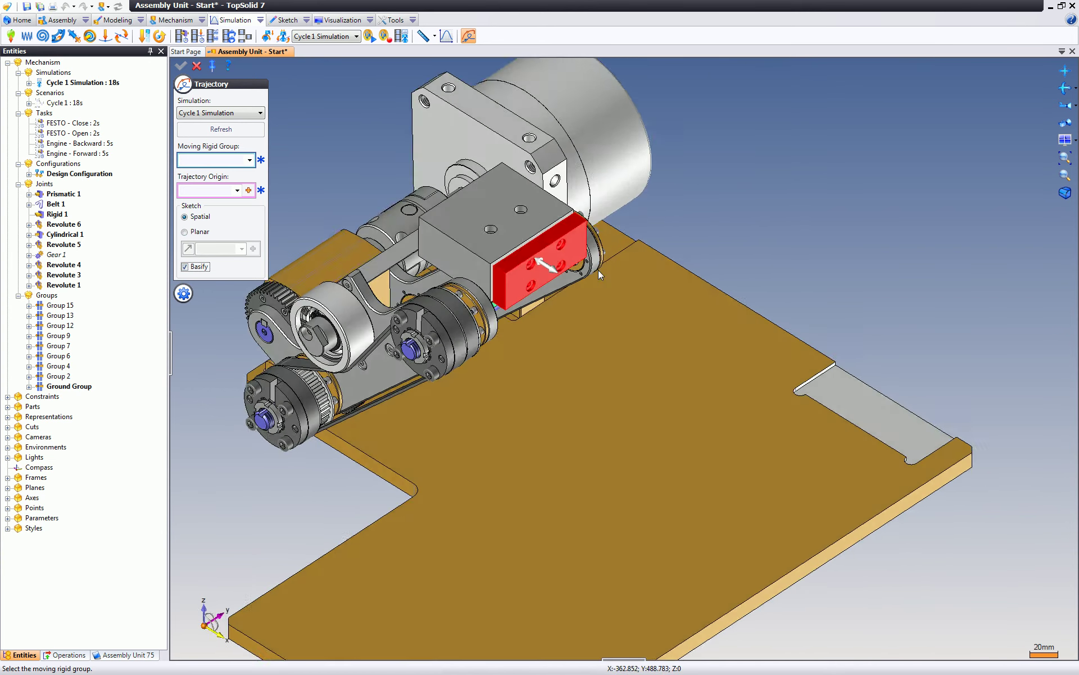
{"action": "scroll", "coordinate": [598, 270], "scroll_direction": "up", "scroll_amount": 2}
{"action": "left_click", "coordinate": [521, 245]}
{"action": "left_click", "coordinate": [515, 245]}
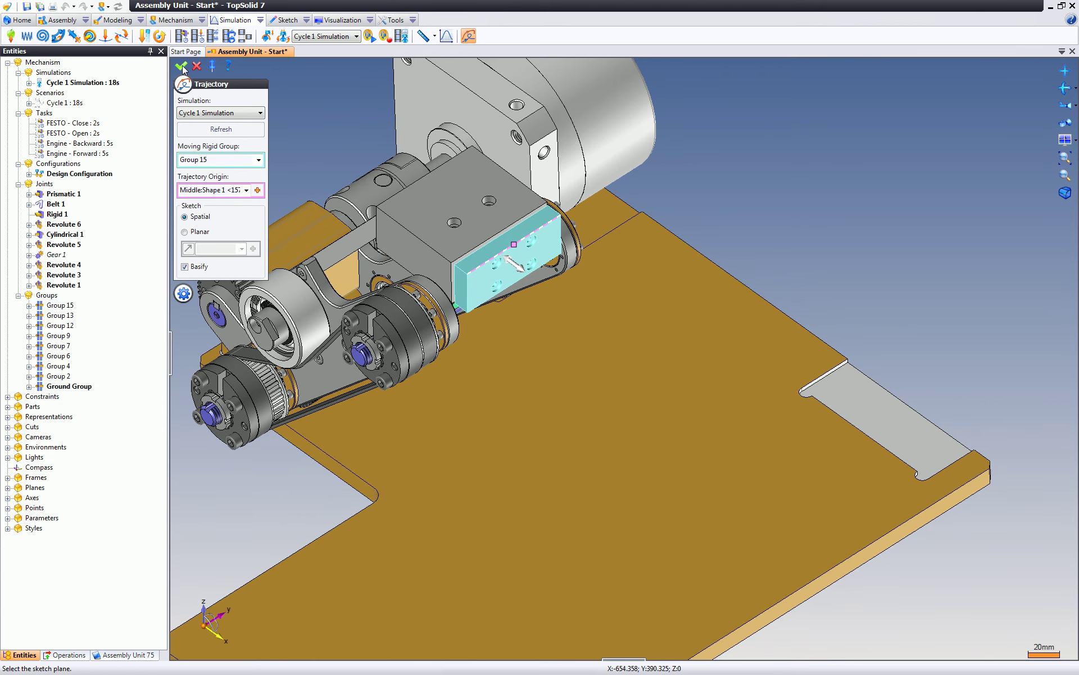
{"action": "left_click", "coordinate": [196, 67]}
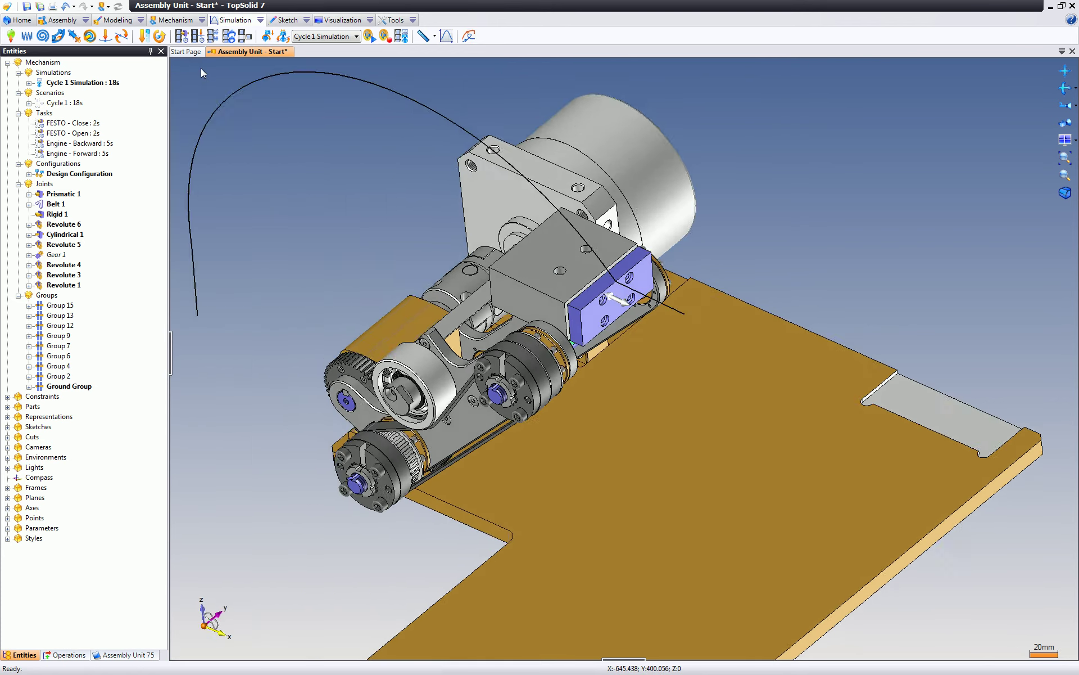